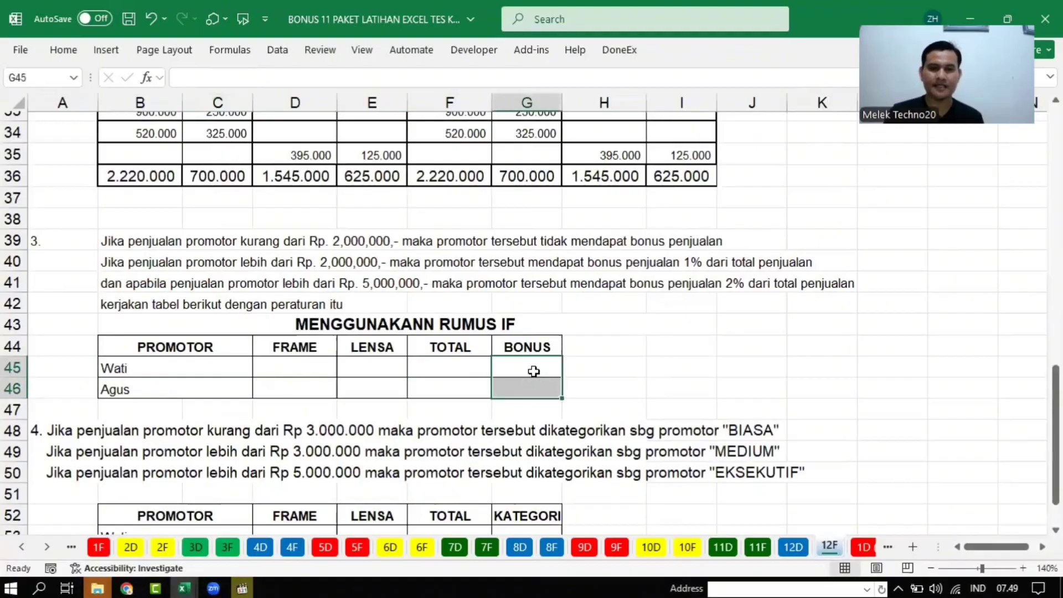
- Examine the bonus rules in rows 39 to 41 and the blank promoter table columns they apply to
left_click_drag(535, 347, 538, 383)
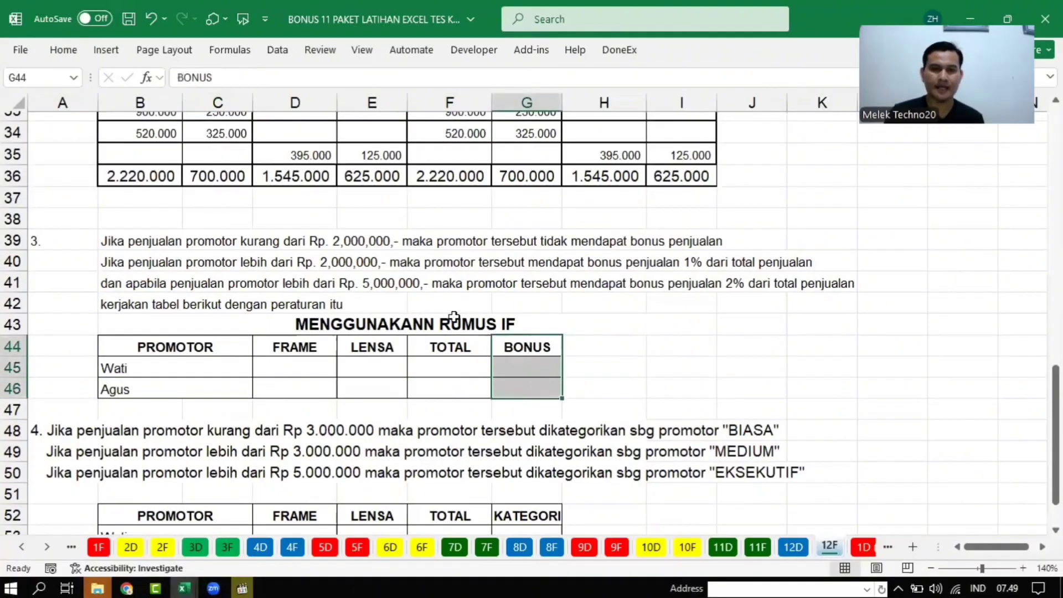
left_click(230, 256)
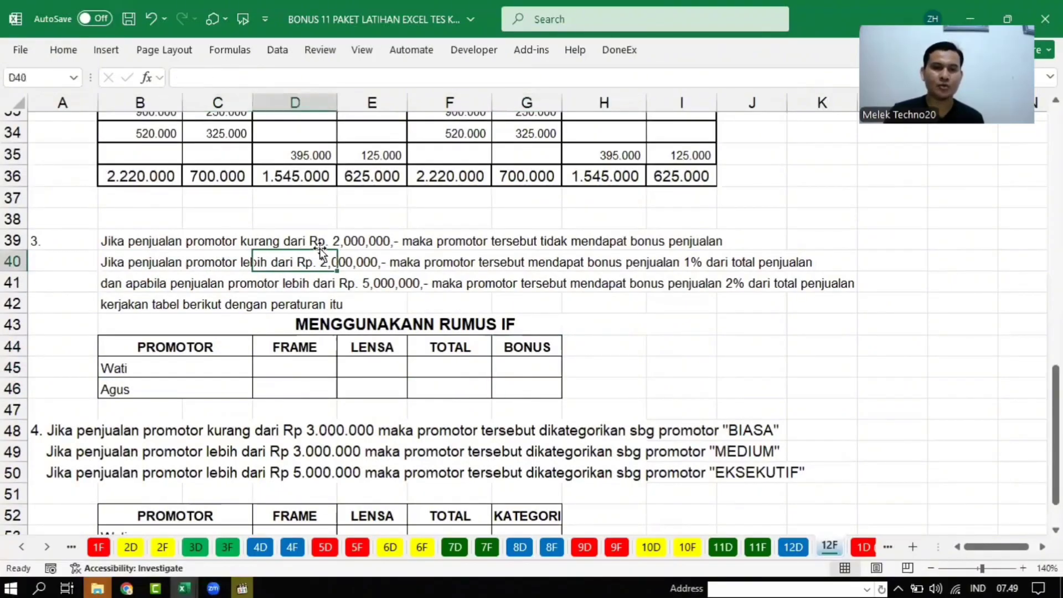
left_click(354, 242)
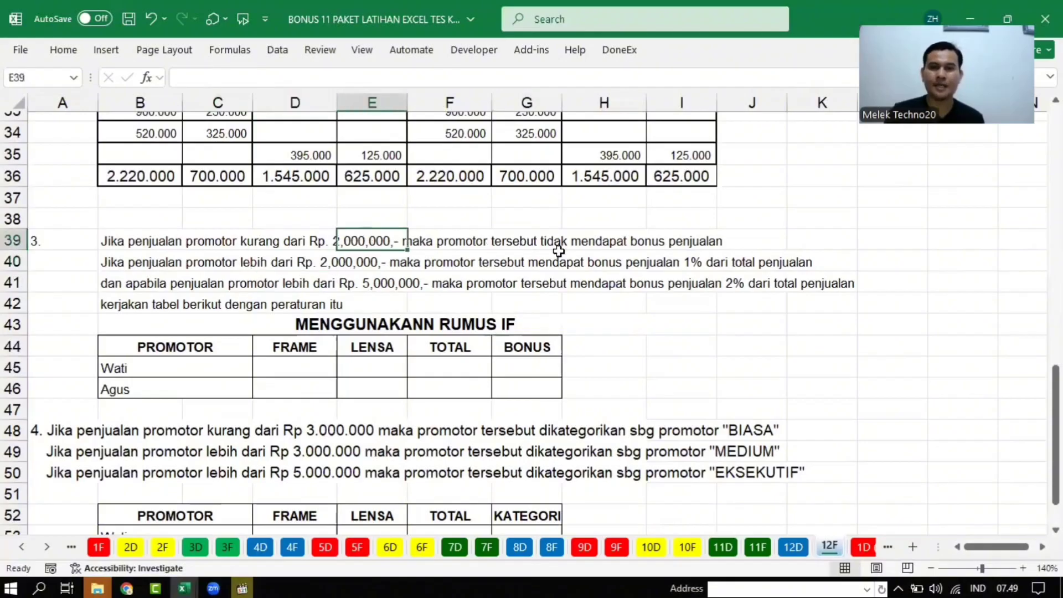
left_click(648, 248)
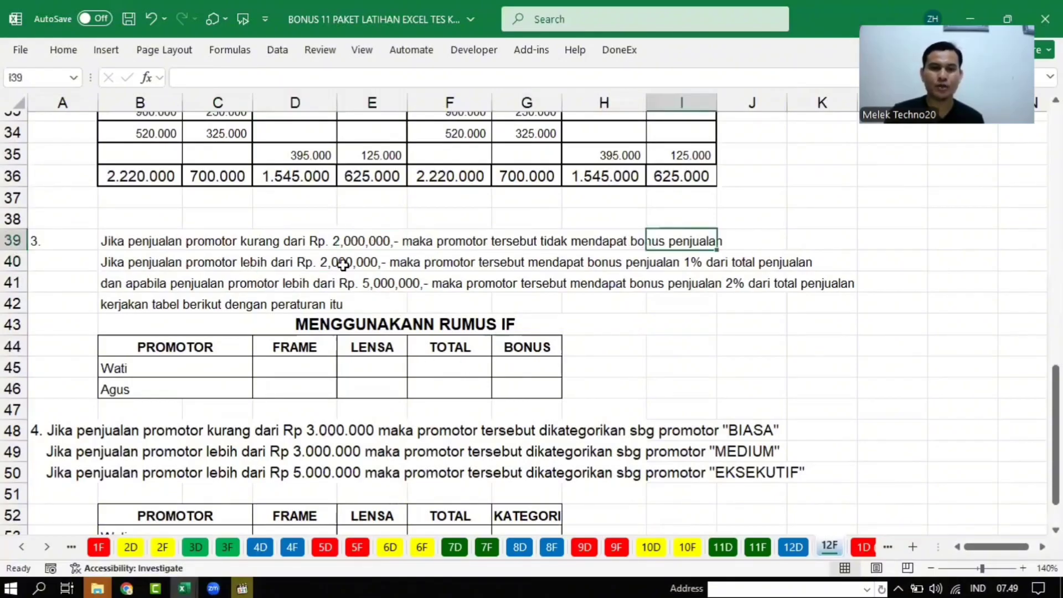
left_click(341, 245)
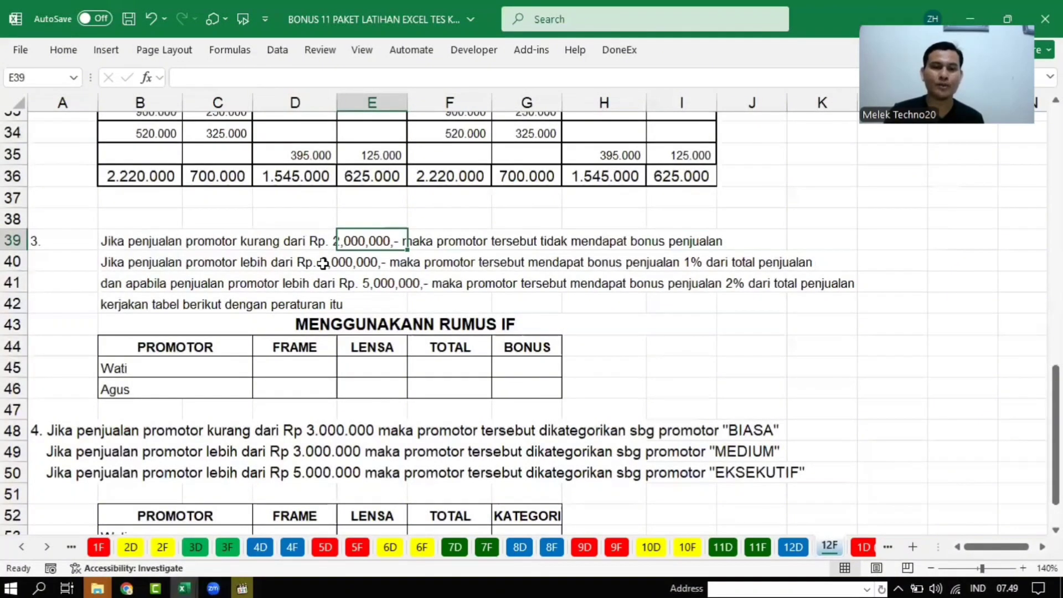
left_click(323, 263)
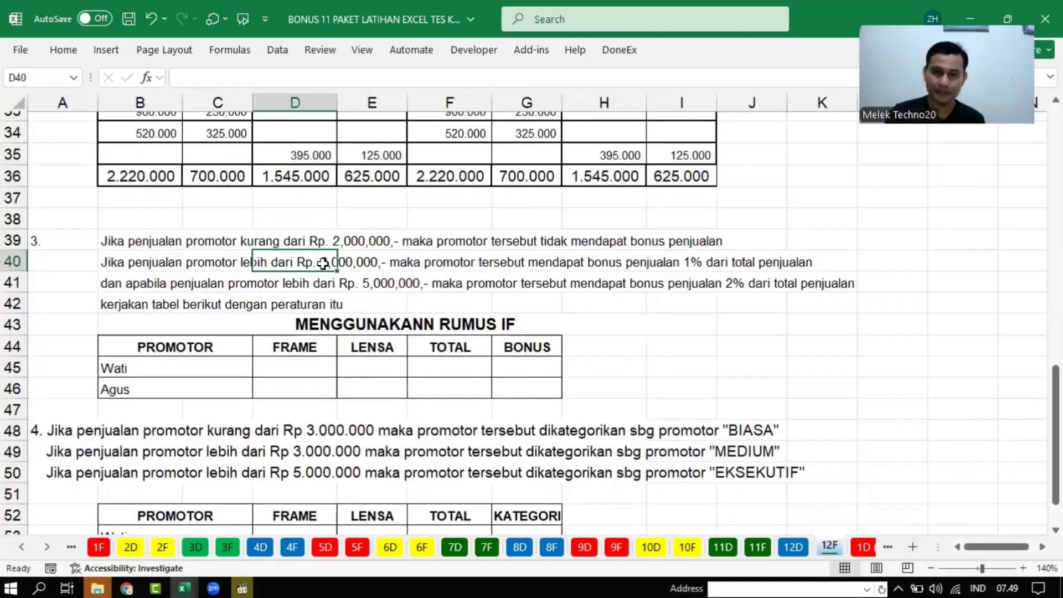
left_click(677, 266)
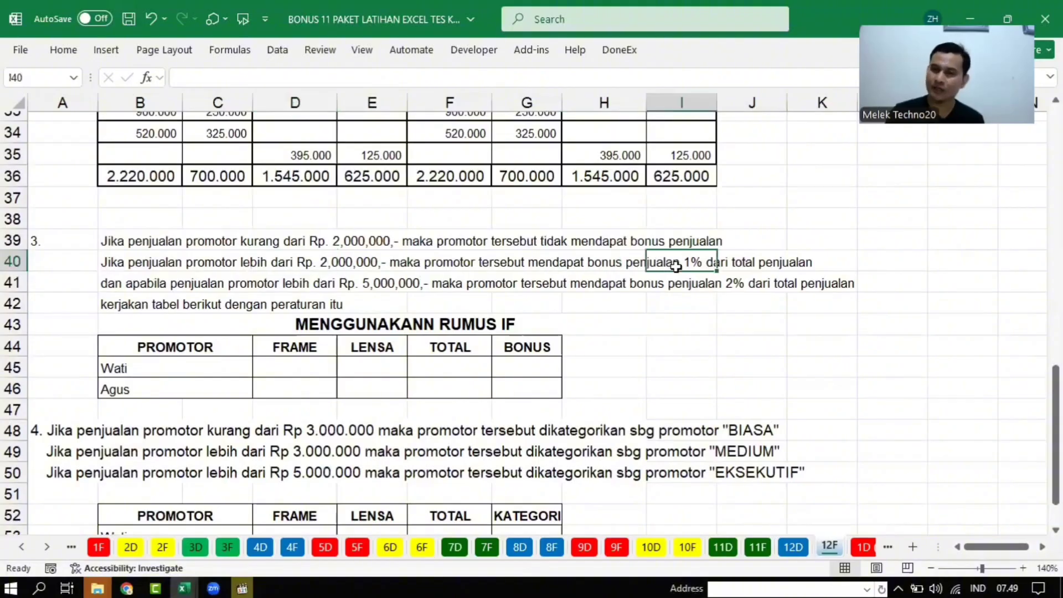
left_click(309, 284)
left_click(728, 282)
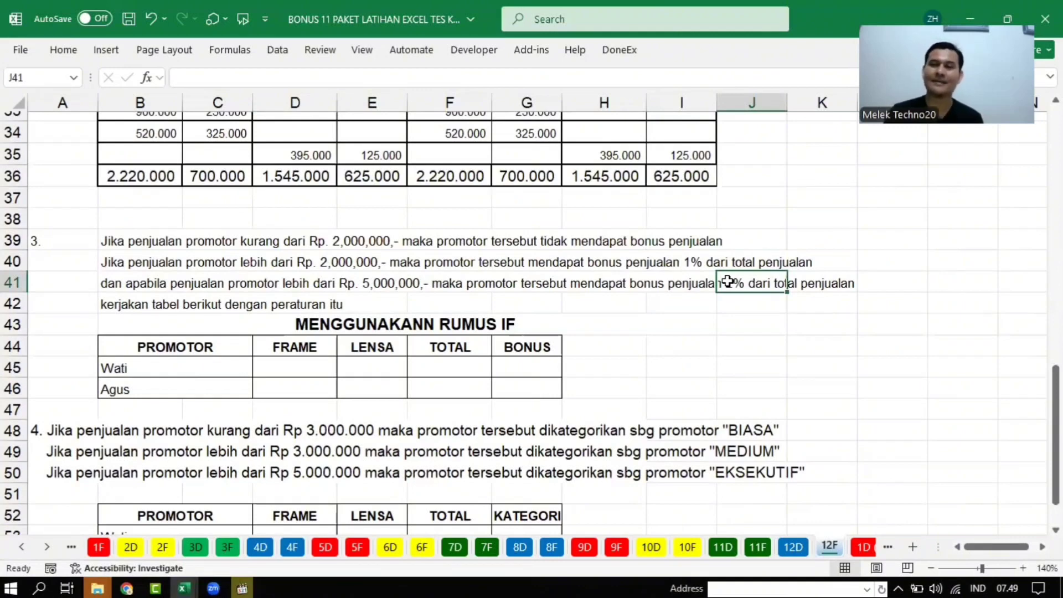
left_click(509, 372)
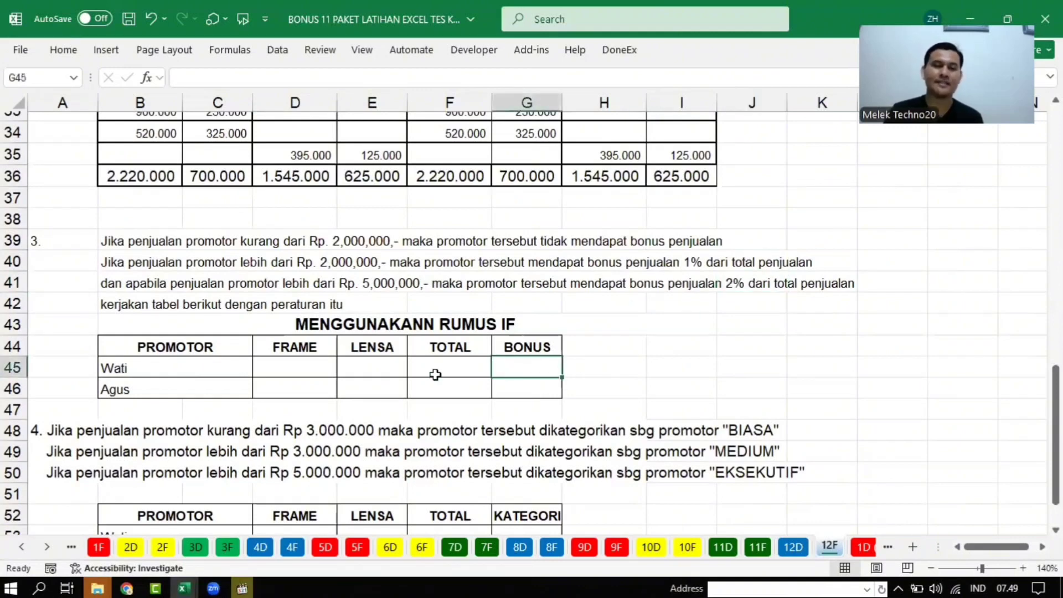
left_click_drag(320, 371, 465, 389)
left_click(455, 370)
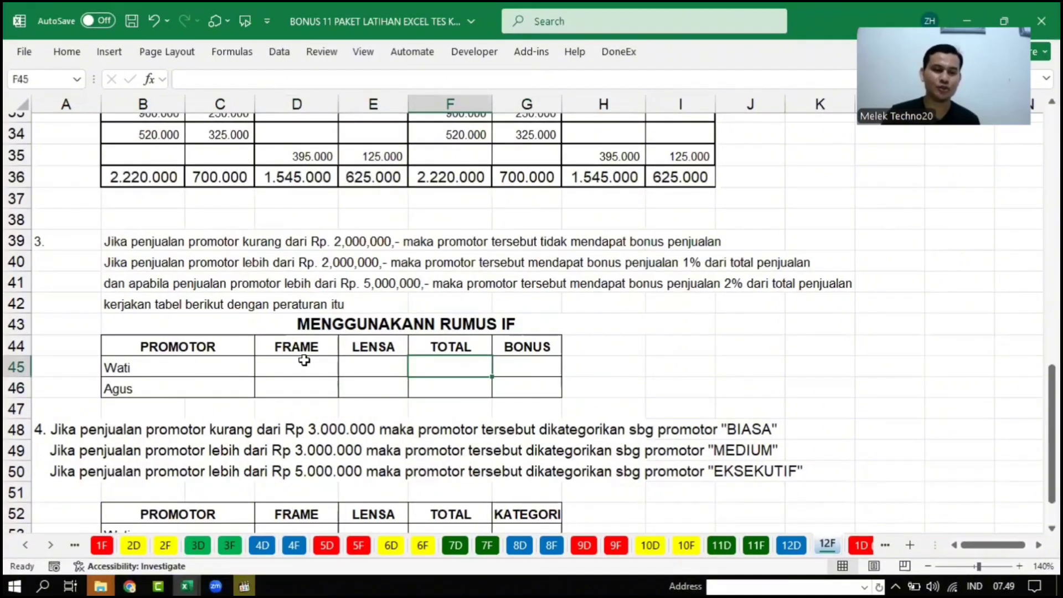
- Link the first promoter's FRAME cell D45 to the frame total with =B36
left_click(302, 361)
type("=")
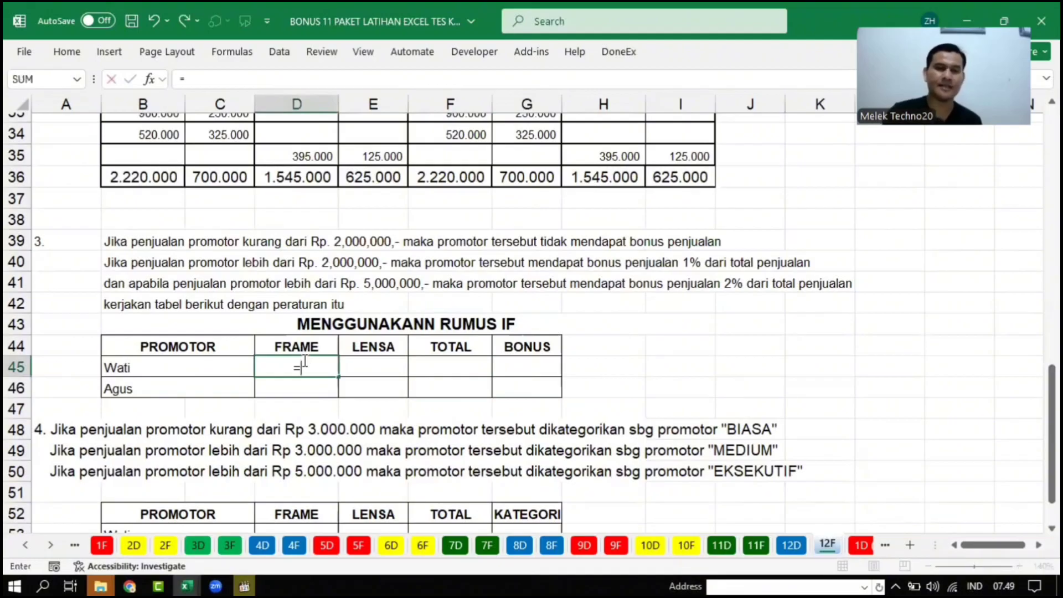
scroll(306, 361, "up", 1)
scroll(244, 339, "up", 3)
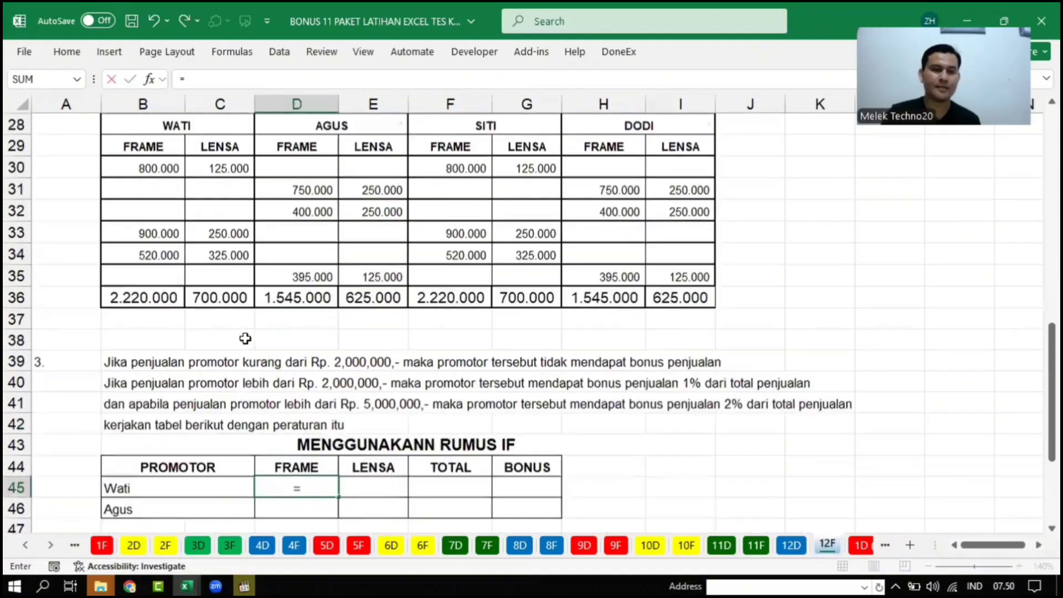
left_click(148, 429)
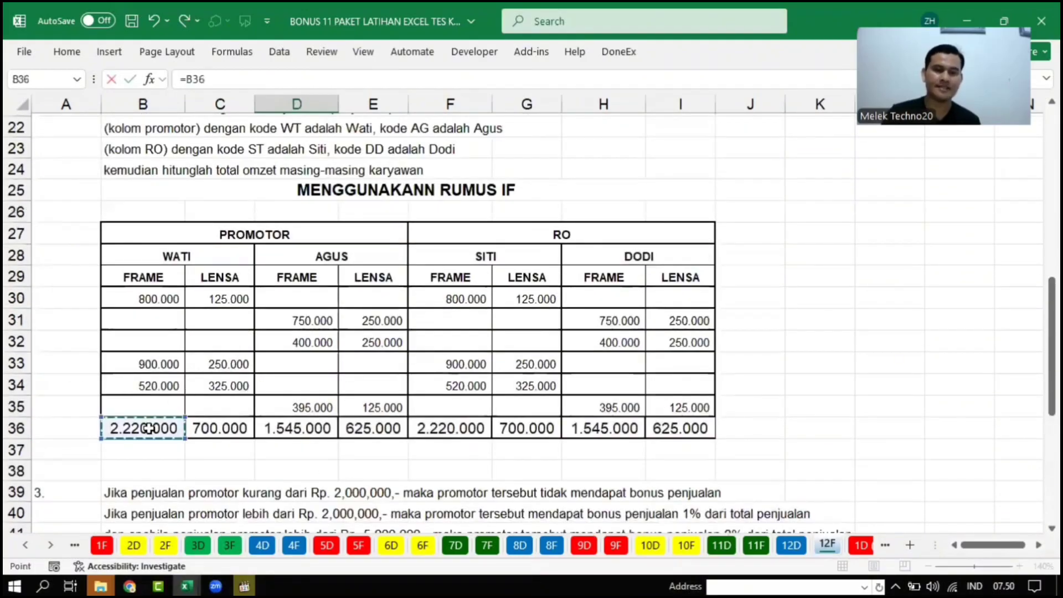
key("Return")
- Link the second promoter's FRAME cell D46 to the frame total with =D36
scroll(195, 429, "down", 1)
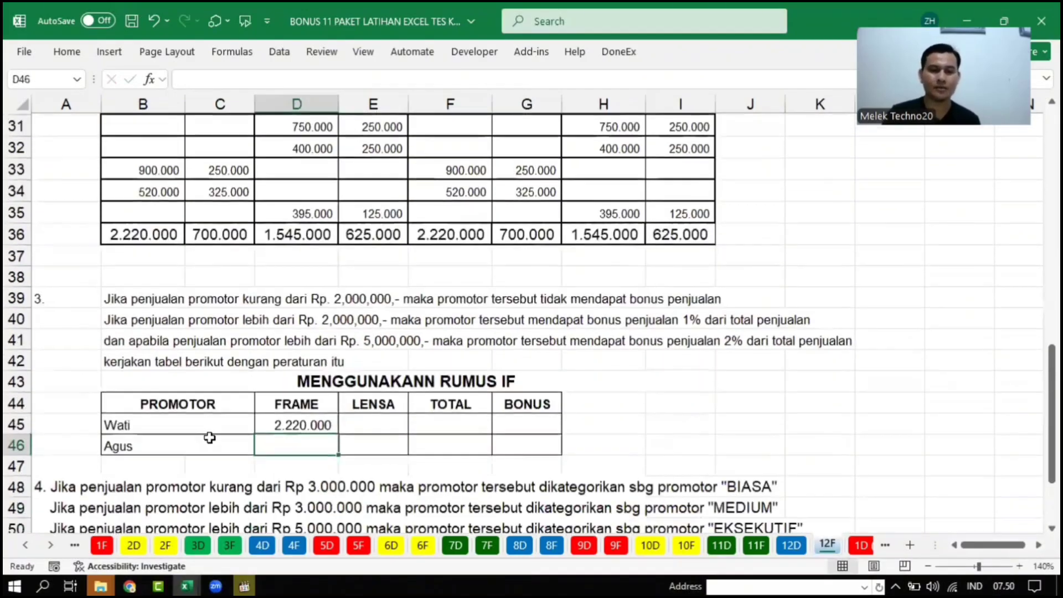
type("=")
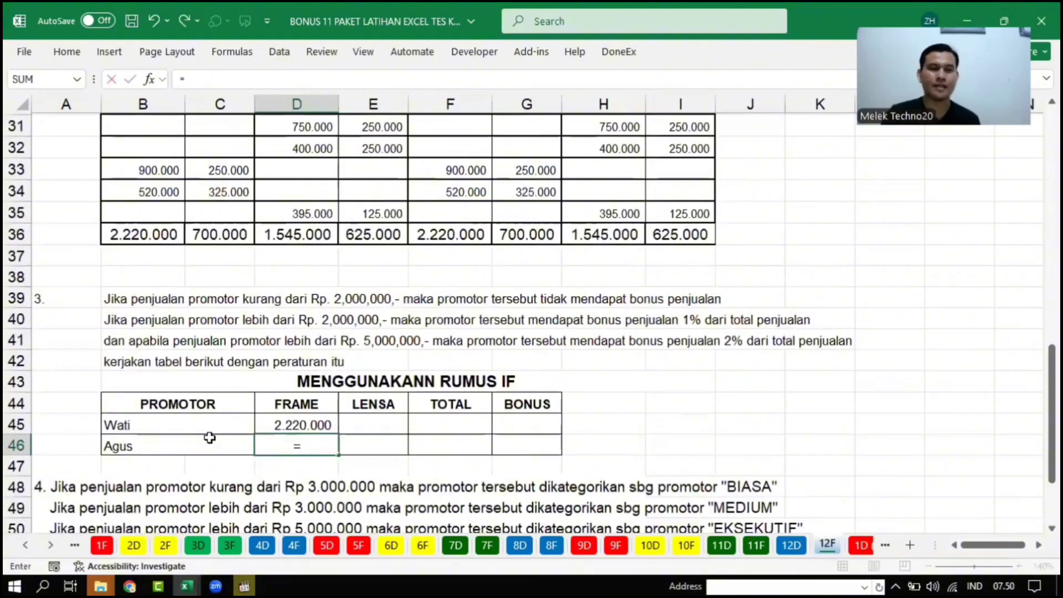
scroll(209, 438, "up", 4)
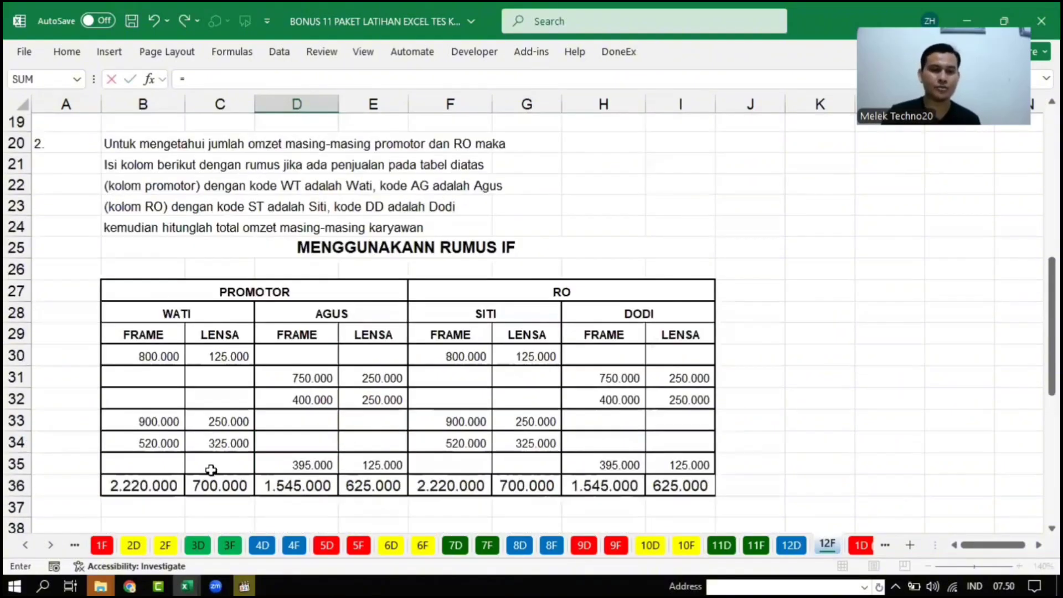
left_click(283, 484)
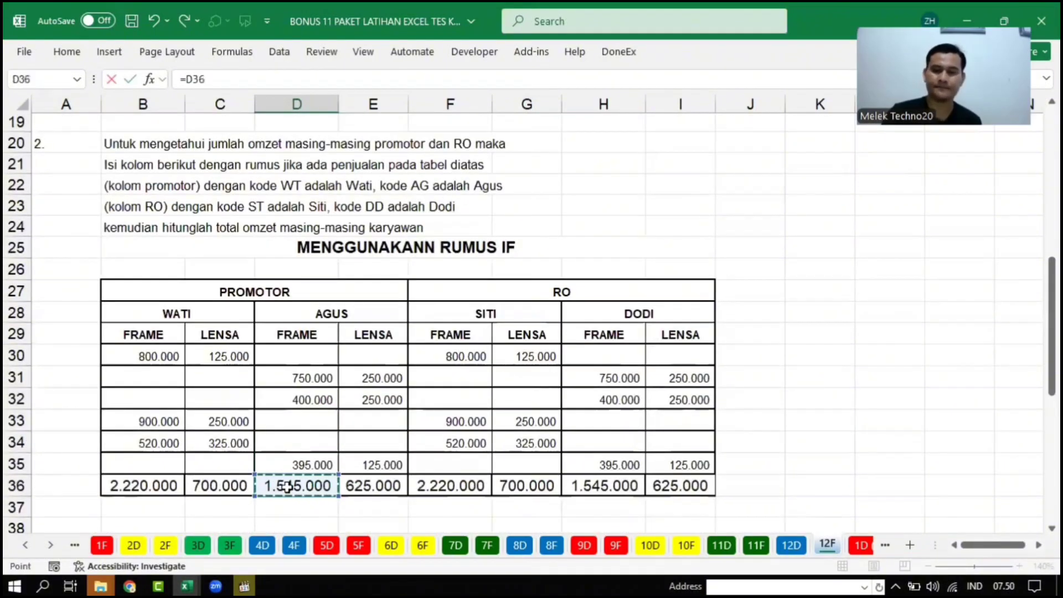
key("Return")
- Link the first promoter's LENSA cell E45 to the lens total with =C36
scroll(410, 443, "down", 1)
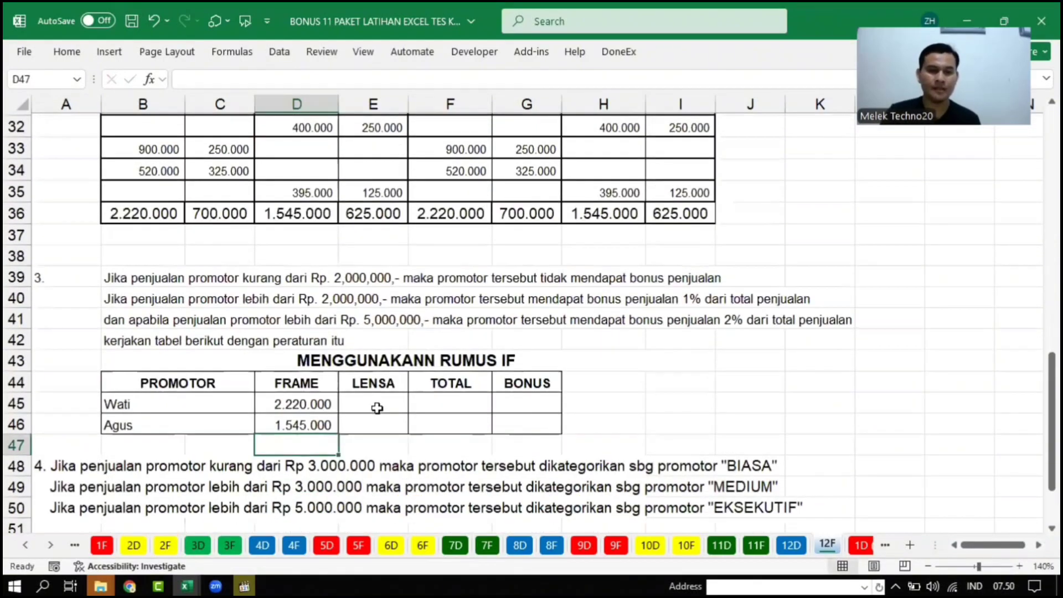
left_click(377, 407)
type("=")
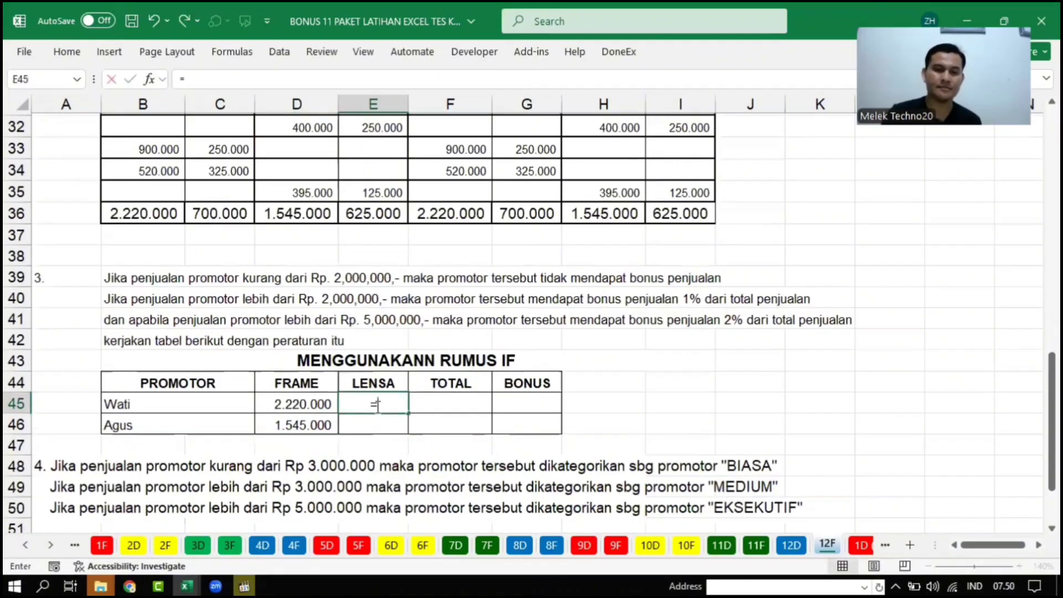
scroll(389, 405, "up", 3)
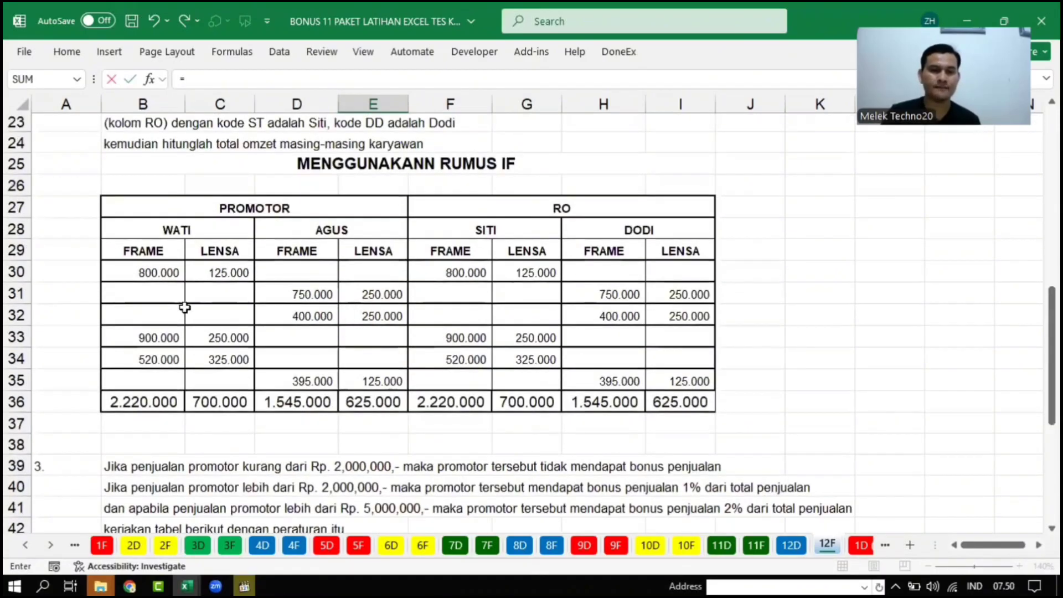
left_click(215, 404)
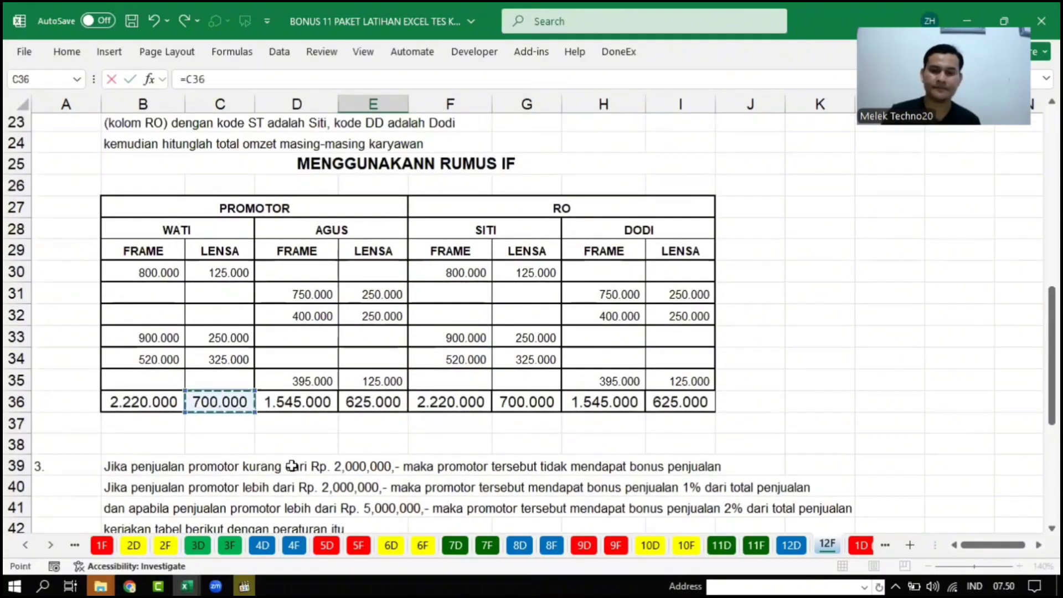
key("Return")
- Link the second promoter's LENSA cell E46 to the lens total with =E36
scroll(365, 382, "down", 2)
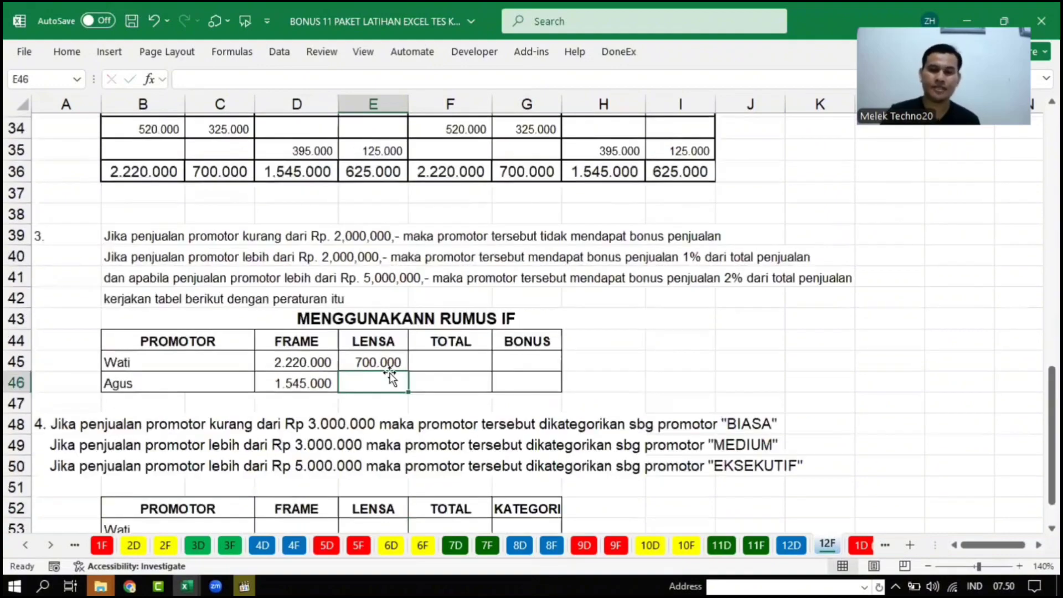
type("=")
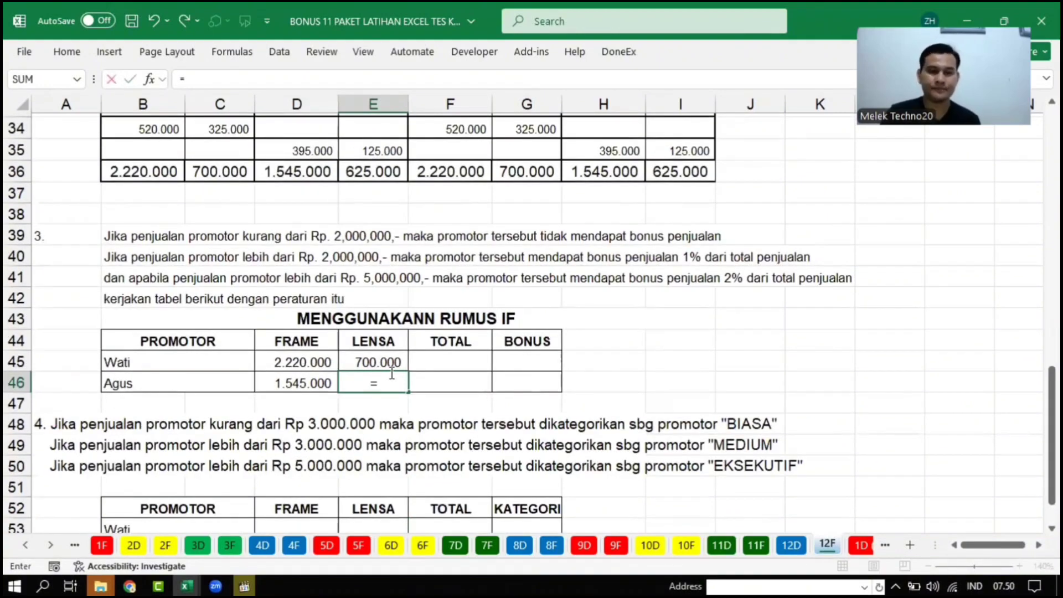
scroll(391, 374, "up", 2)
scroll(370, 292, "up", 2)
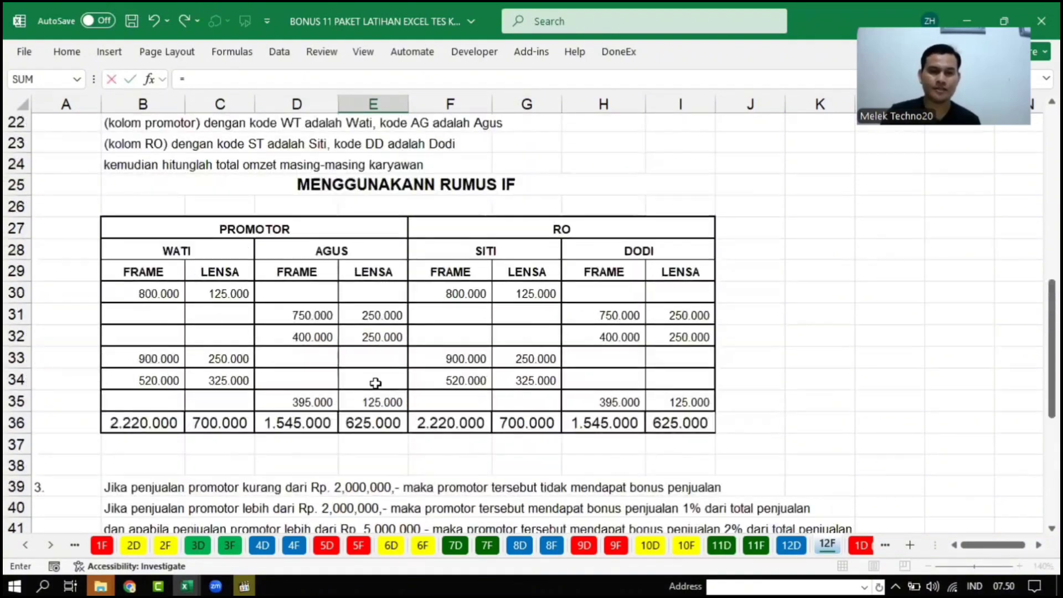
left_click(385, 418)
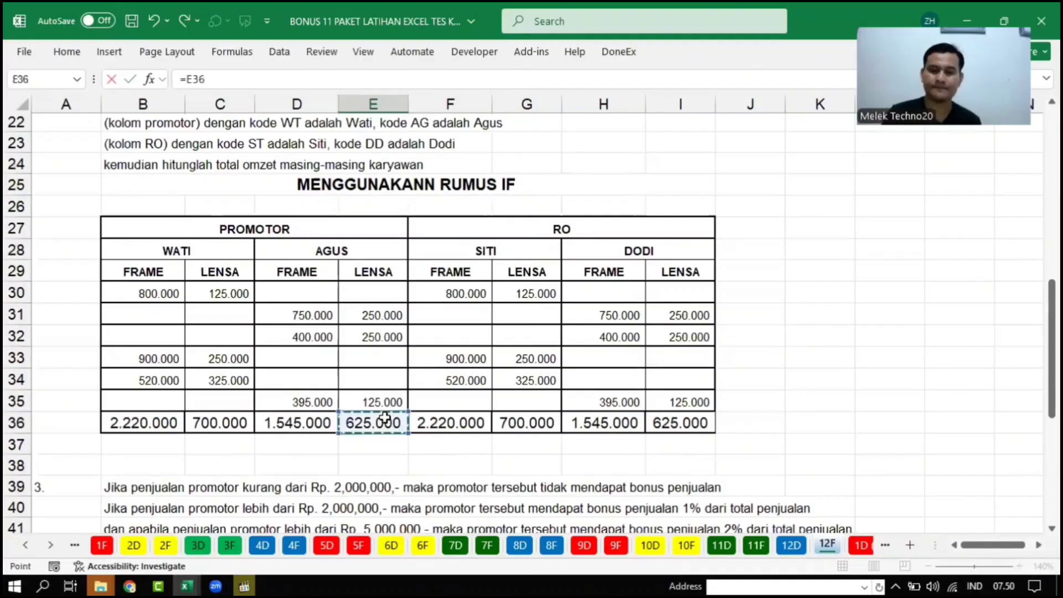
key("Return")
- Add the first promoter's frame and lens sales in TOTAL cell F45 with =D45+E45
left_click(434, 465)
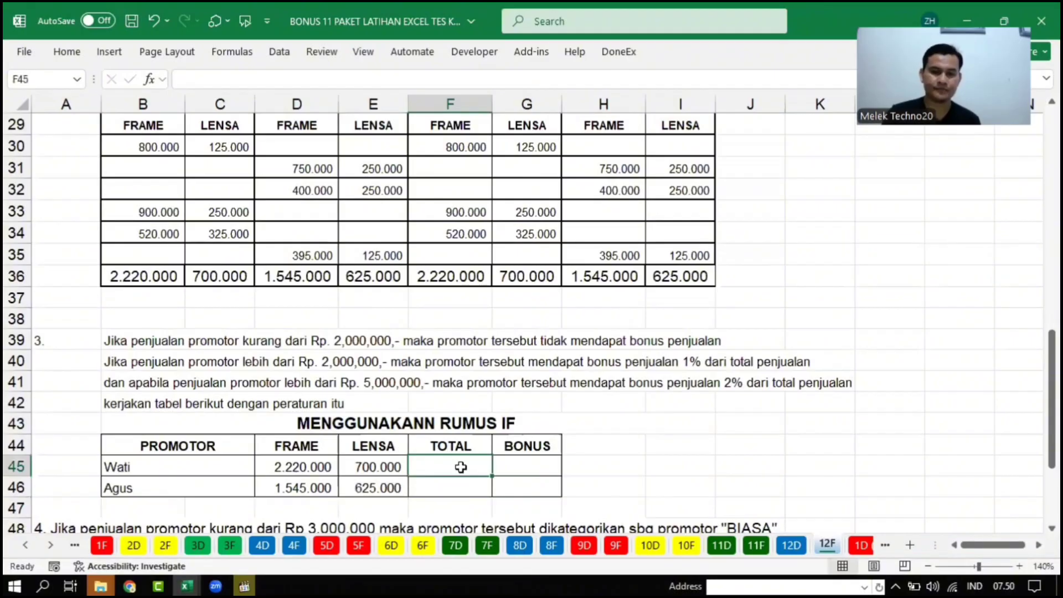
left_click(534, 479)
scroll(450, 276, "down", 3)
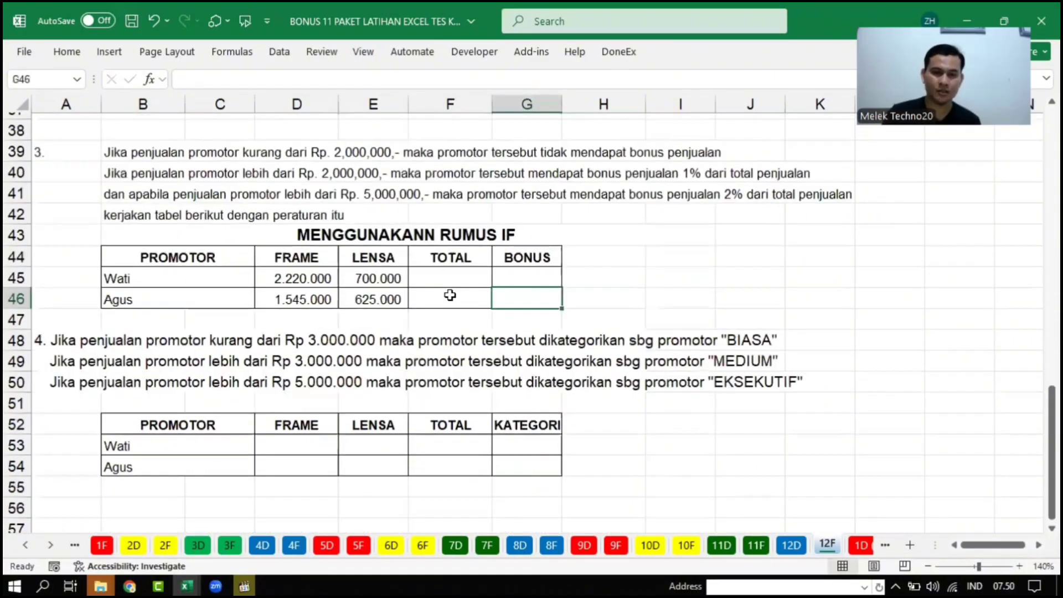
left_click(451, 271)
type("=")
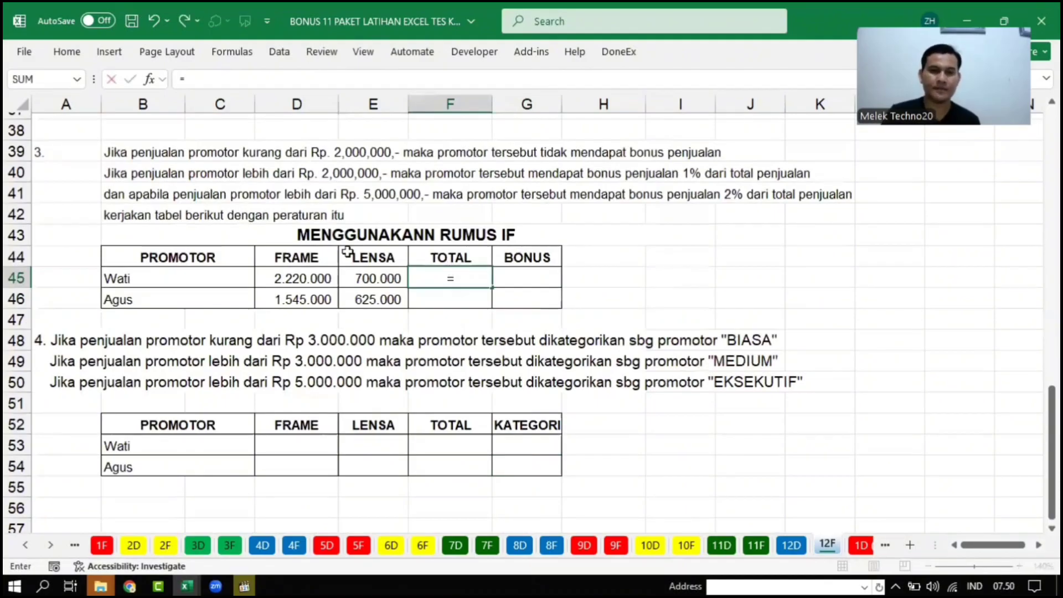
left_click(268, 281)
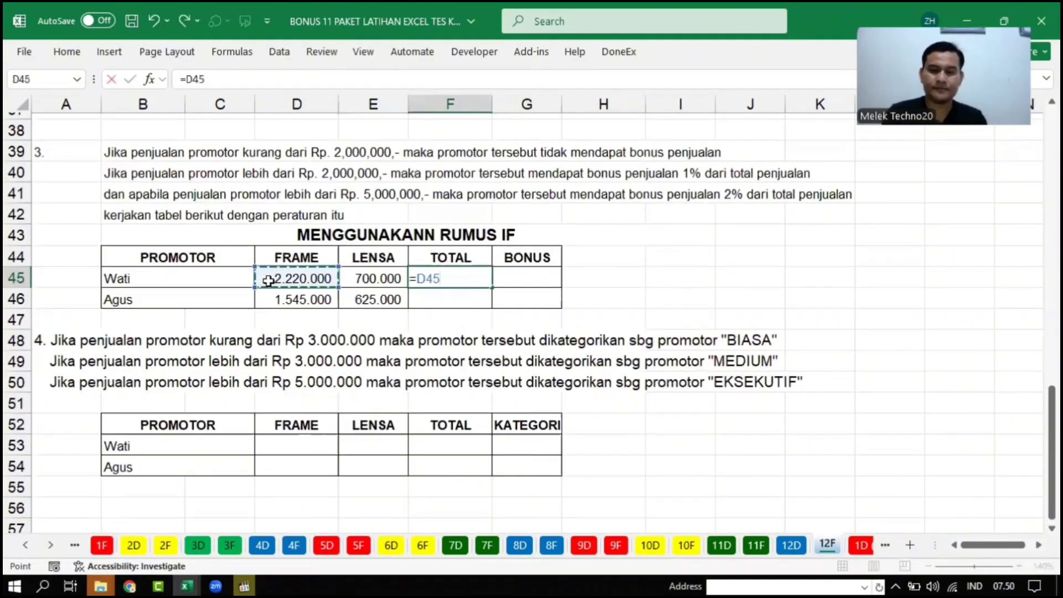
type("+")
left_click(364, 278)
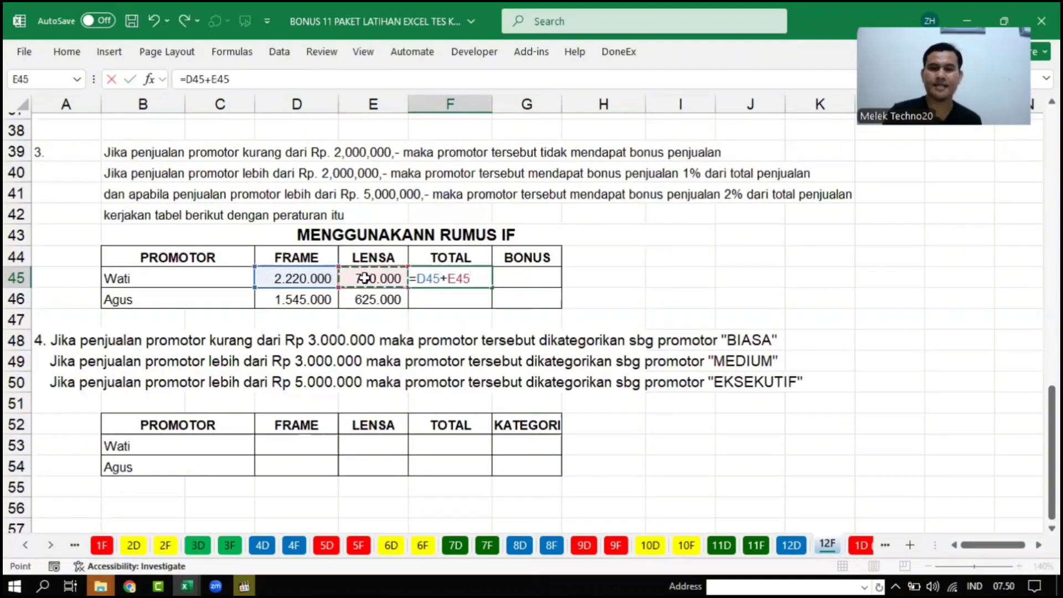
key("Return")
- Fill the TOTAL formula from F45 down to F46 for the second promoter
left_click(463, 281)
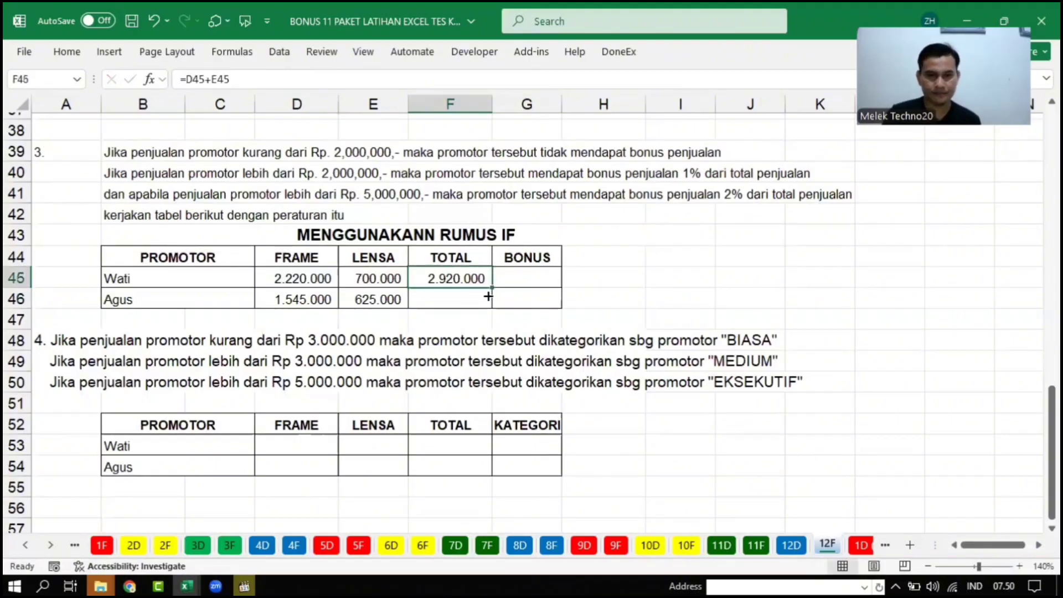
left_click_drag(492, 288, 491, 305)
left_click(655, 294)
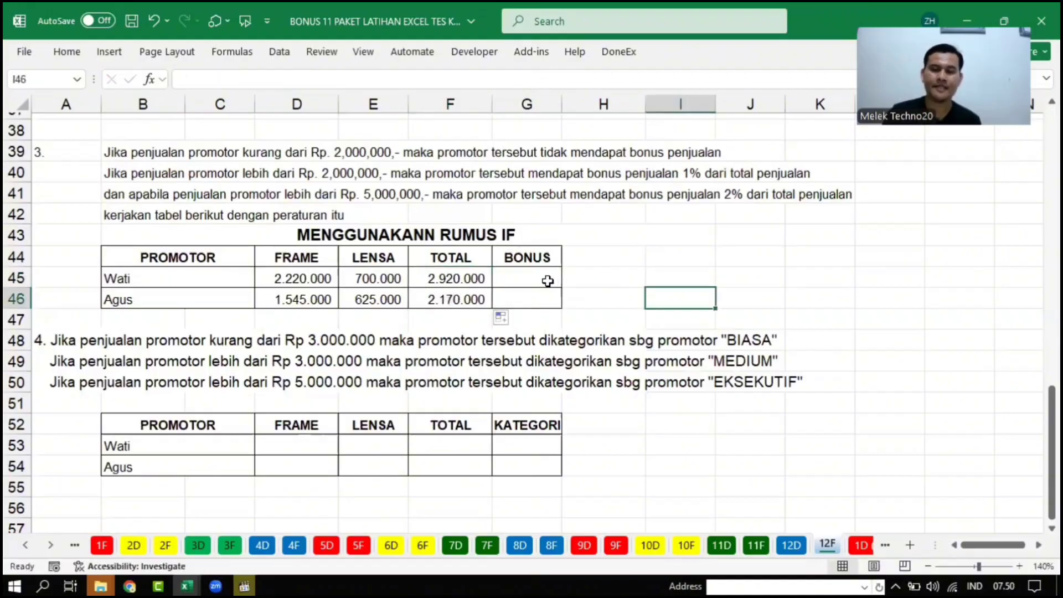
- Start the first promoter's BONUS formula in G45 with =IF(F45> as the opening comparison
left_click(549, 281)
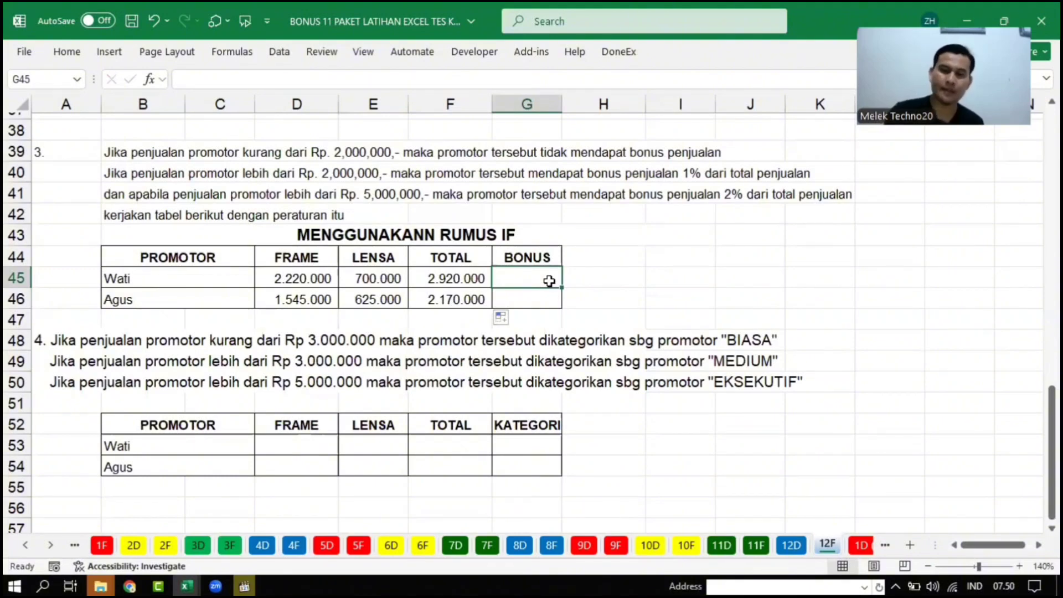
type("=if(")
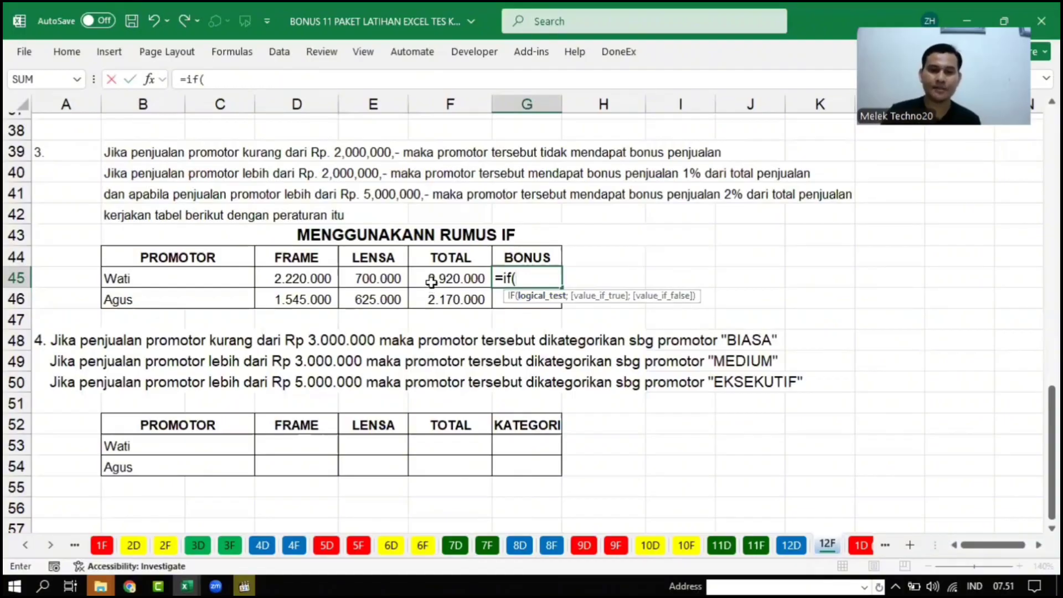
left_click(432, 282)
type(">")
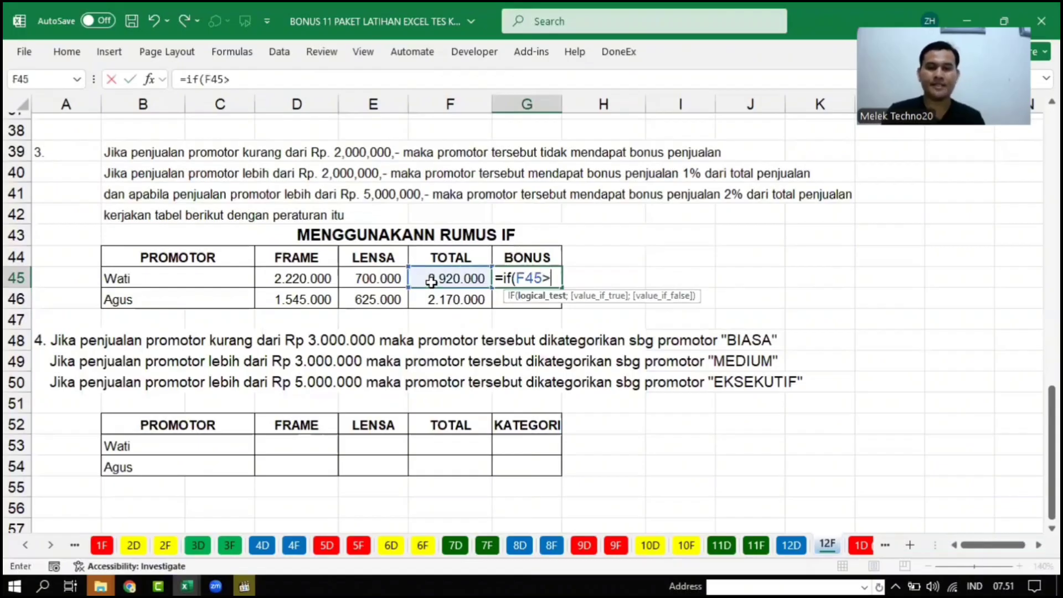
type("50")
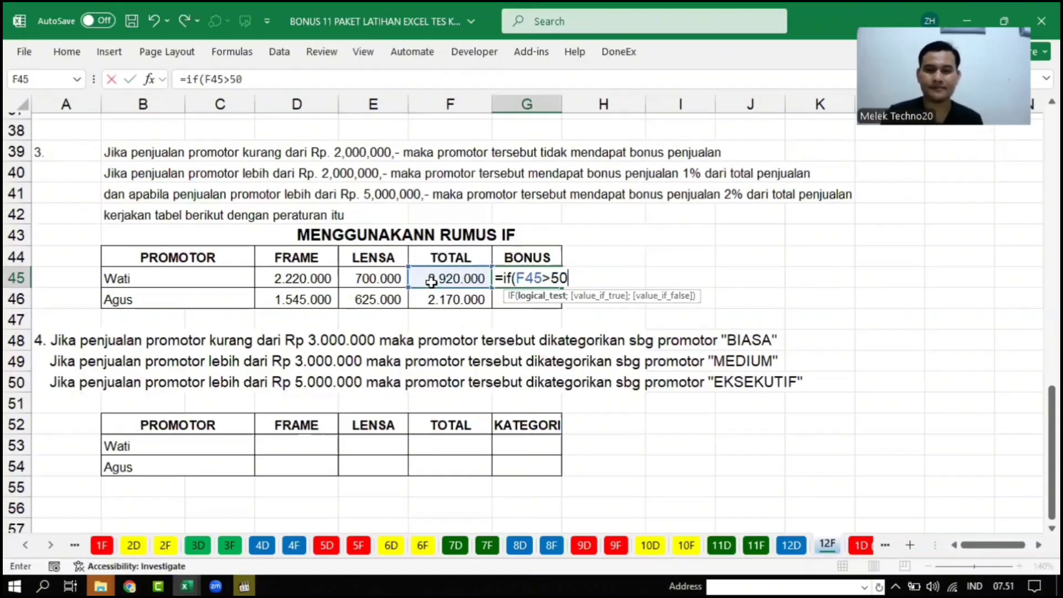
type("00000")
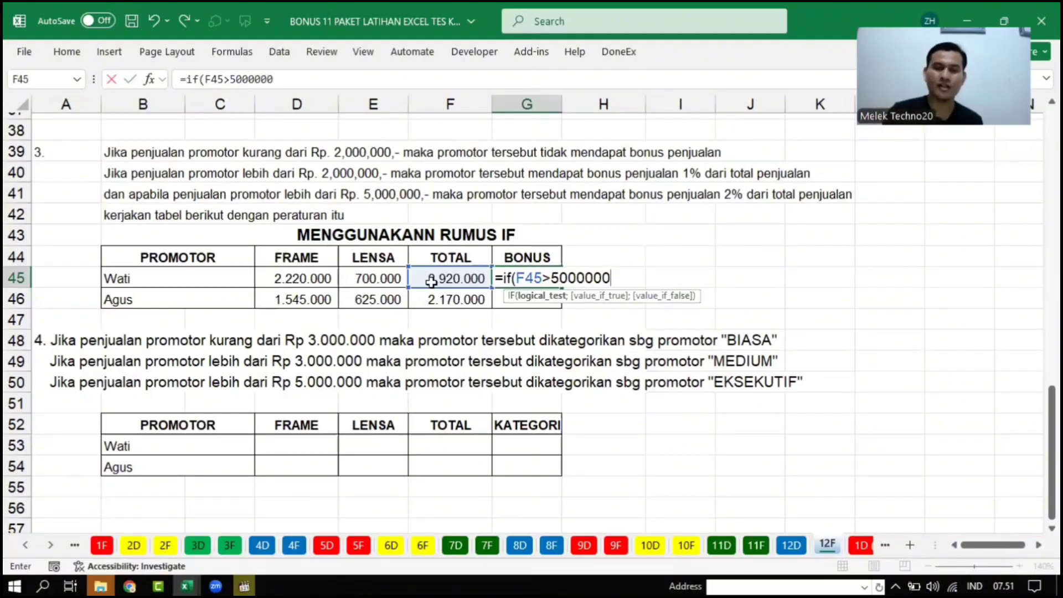
key("BackSpace")
key("BackSpace")
key("BackSpace")
key("BackSpace")
key("BackSpace")
key("BackSpace")
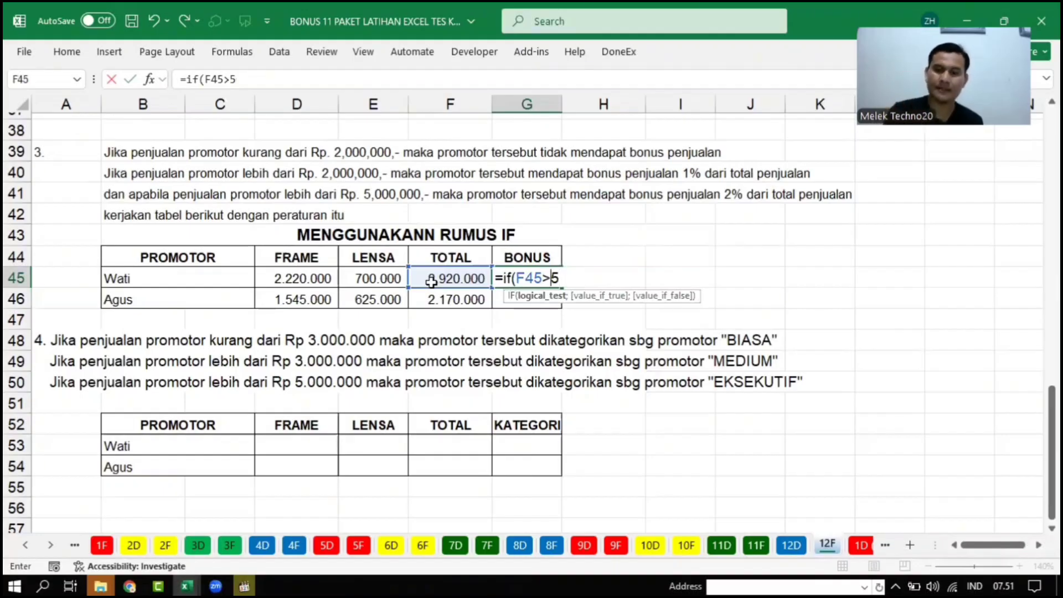
key("BackSpace")
type("=")
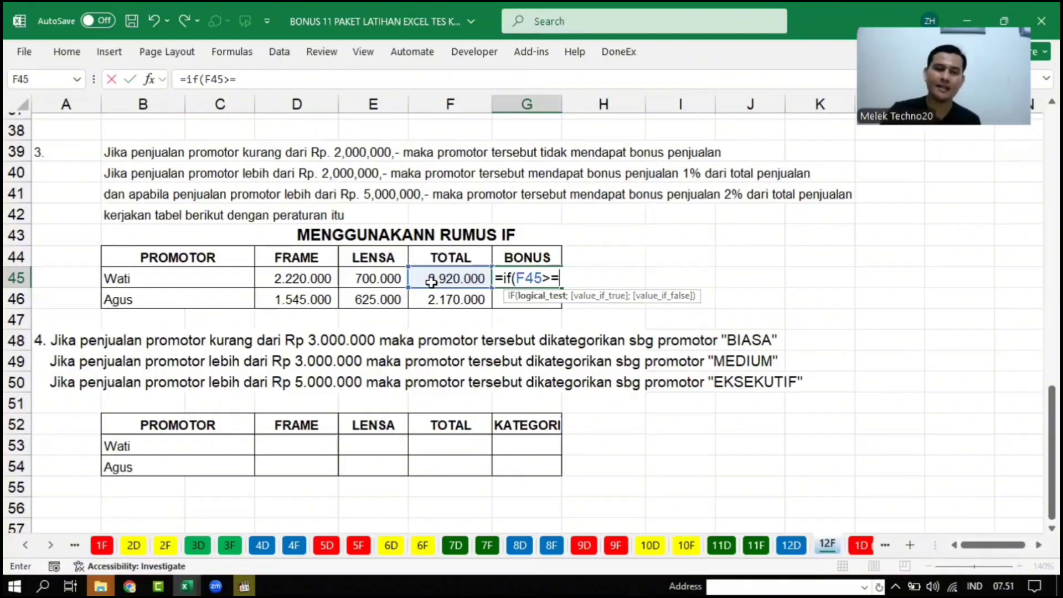
key("BackSpace")
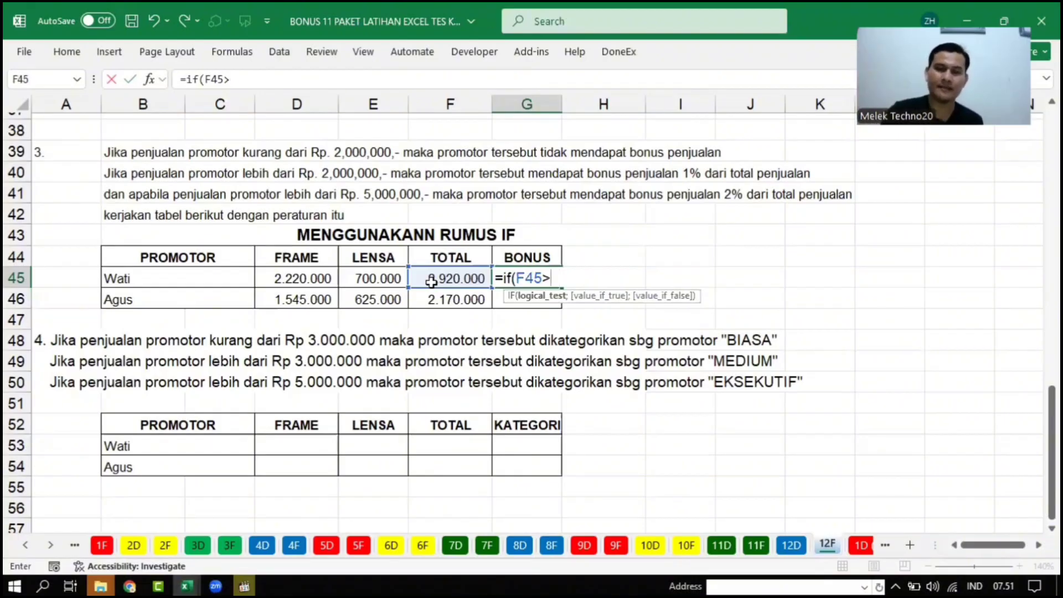
- Complete the first IF condition in G45 with the limit 5000000 and make its true result 2%*F45
type("5")
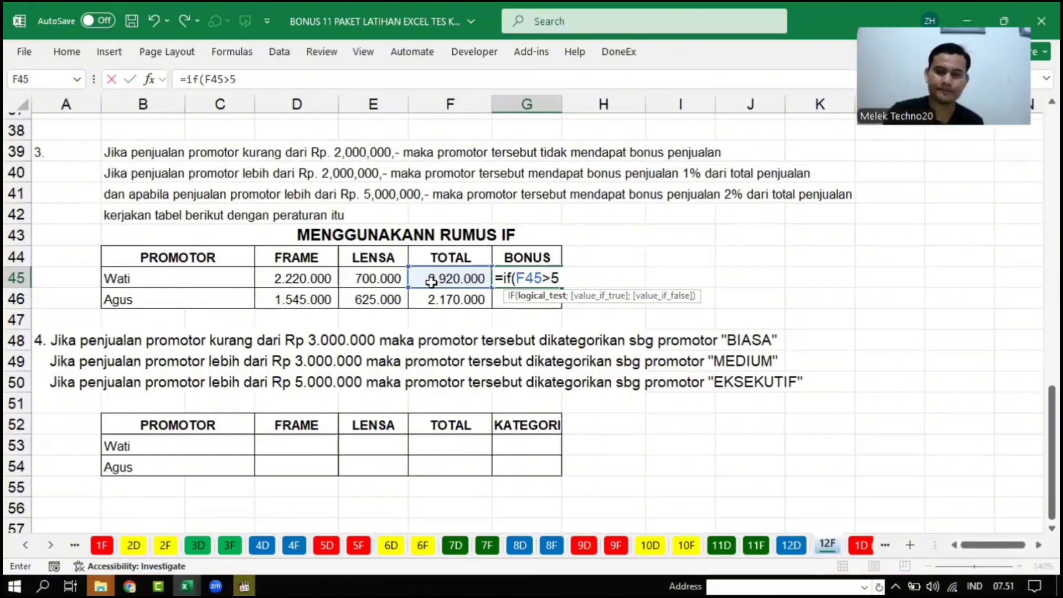
type("000000")
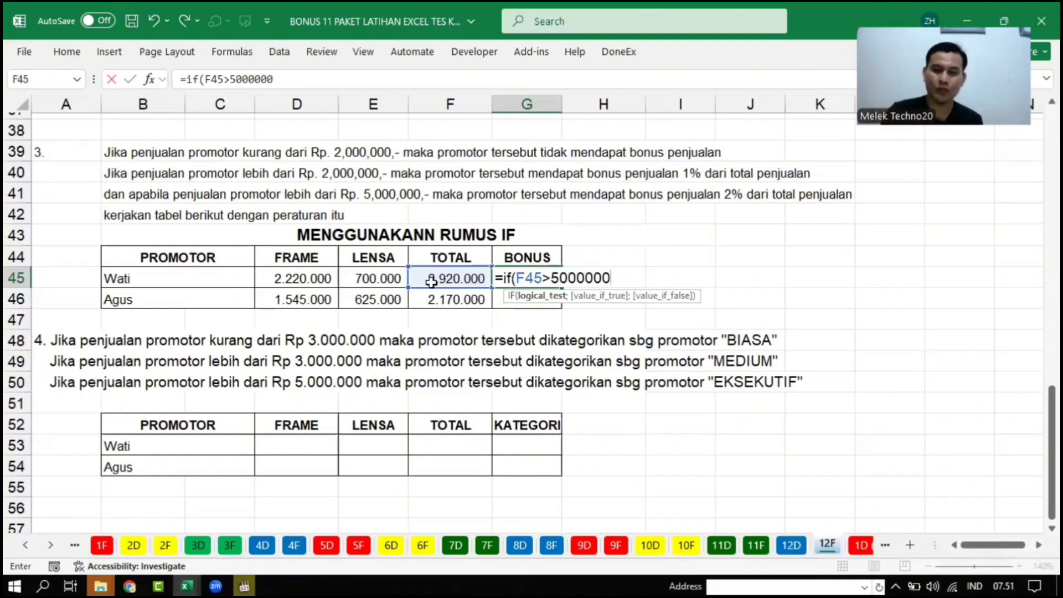
type(";")
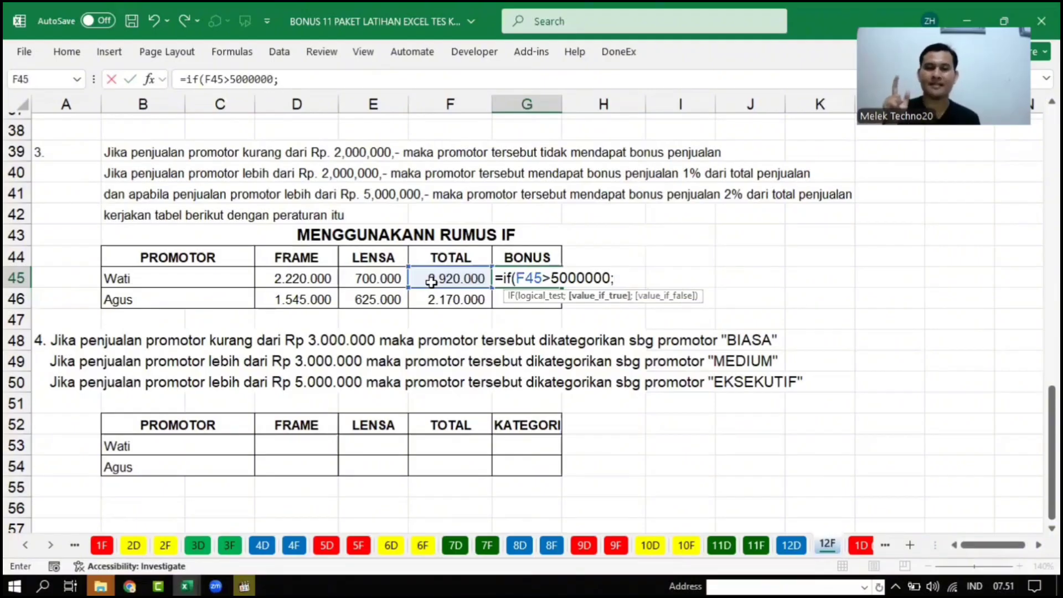
type("2%")
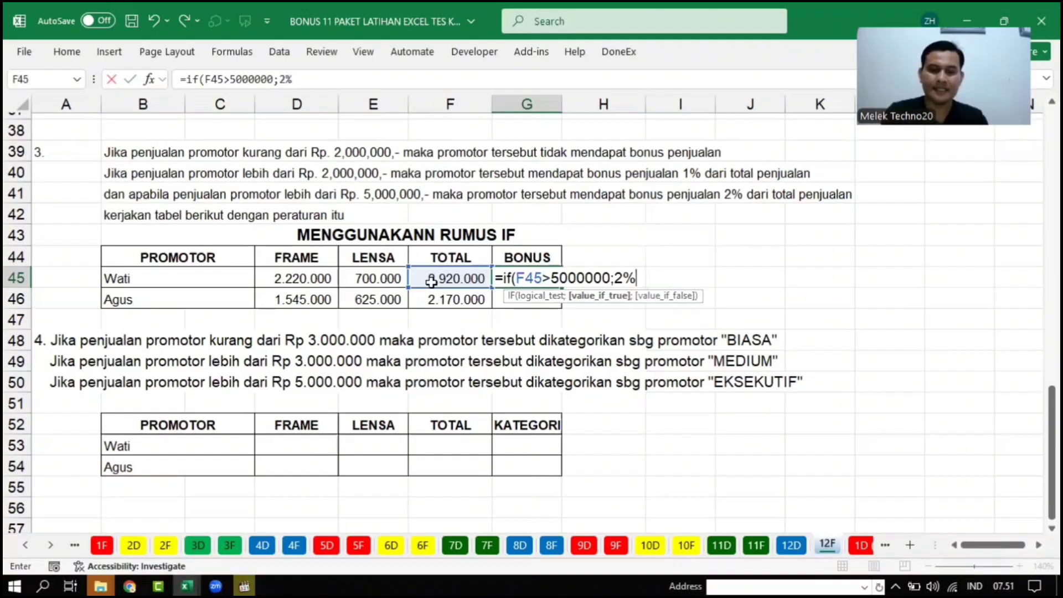
type("*")
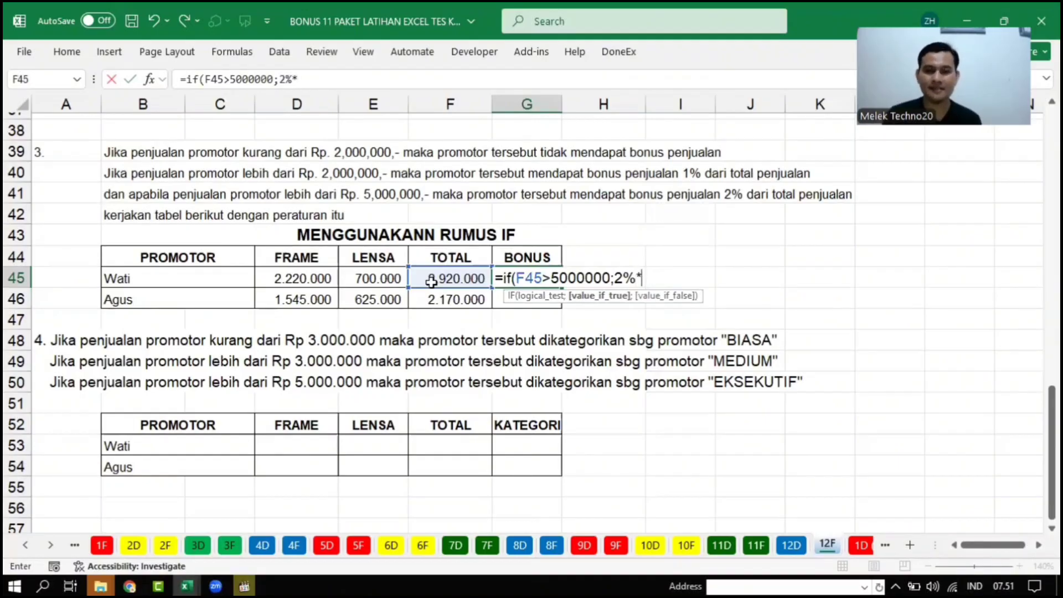
left_click(431, 282)
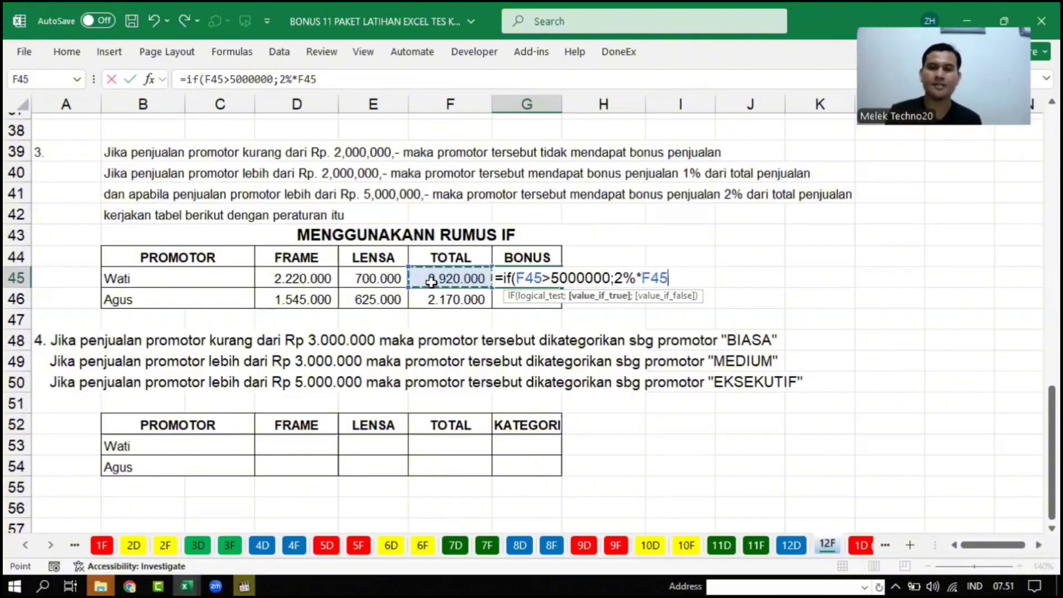
type(";")
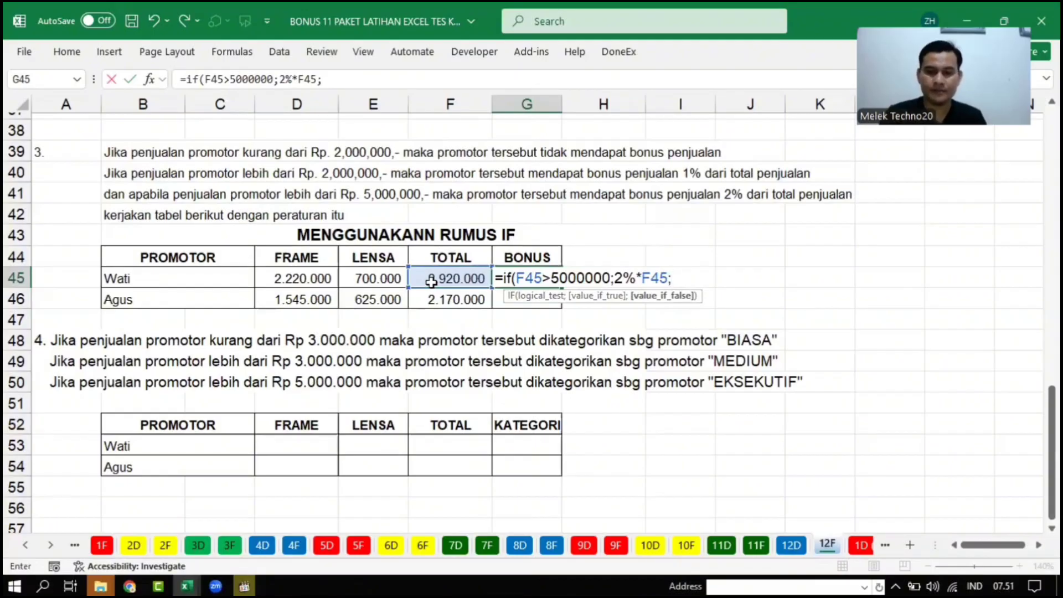
- Nest a second IF in the G45 formula that returns 1%*F45 when F45>2000000
type("if(")
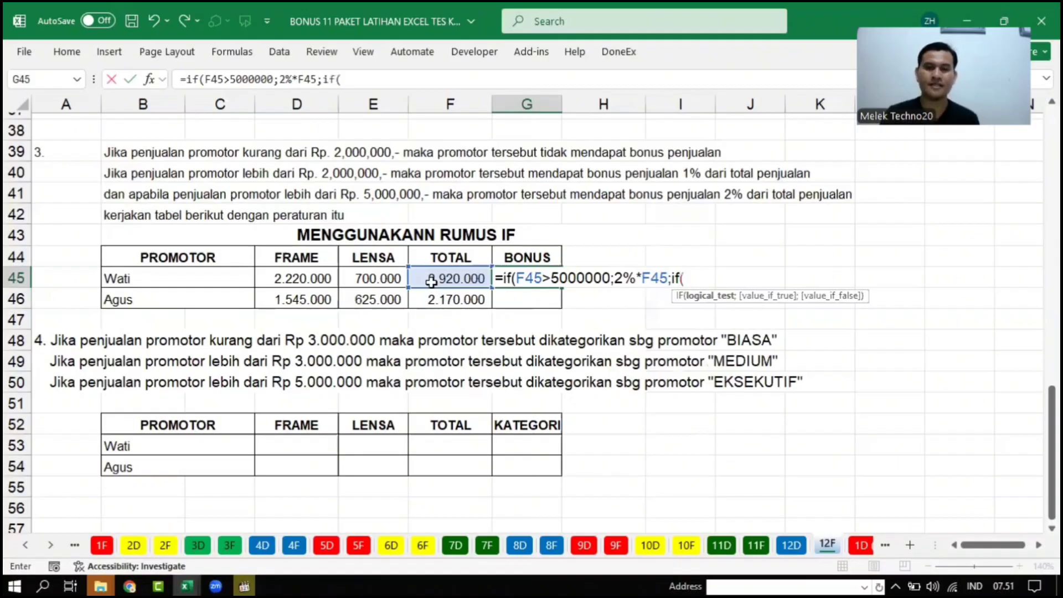
left_click(432, 282)
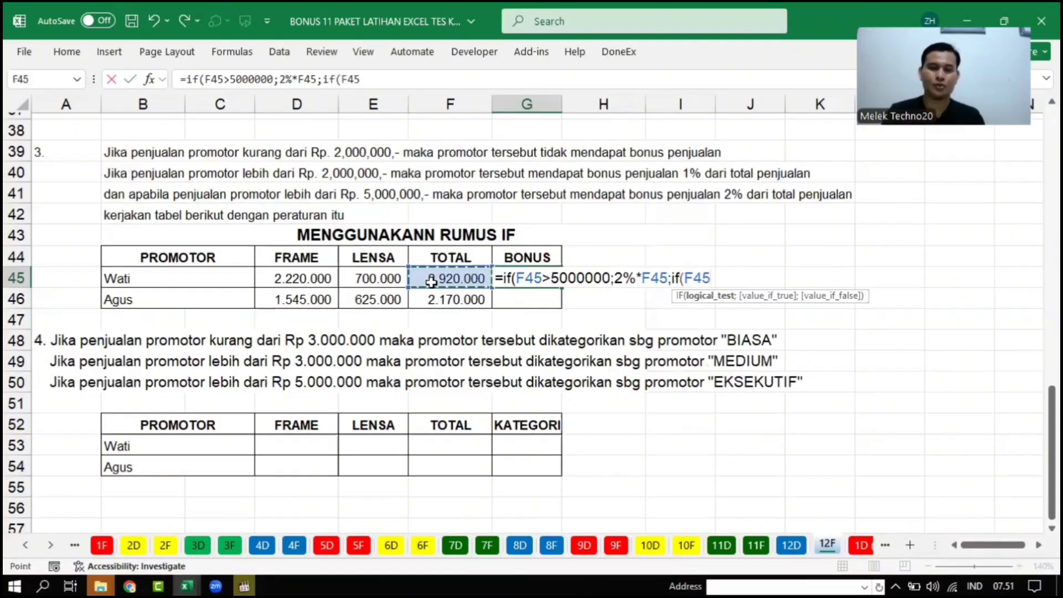
type(">")
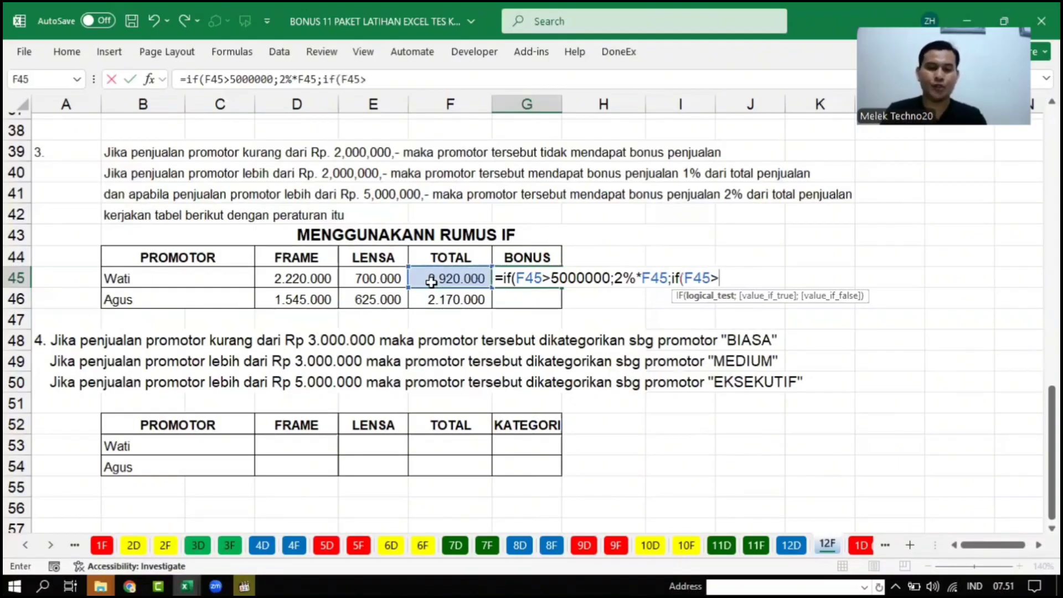
type("20000")
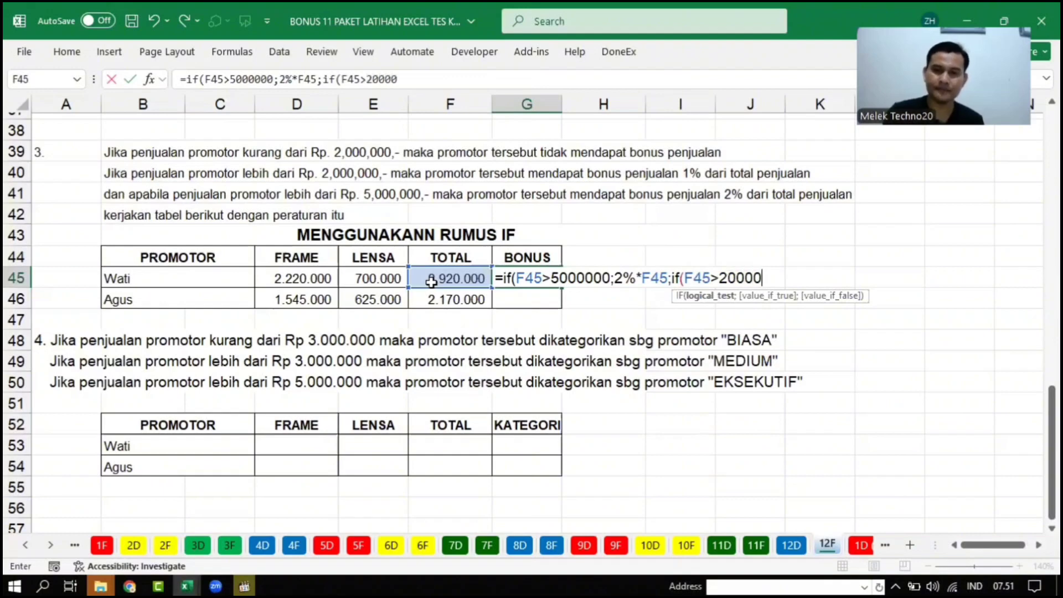
type("00")
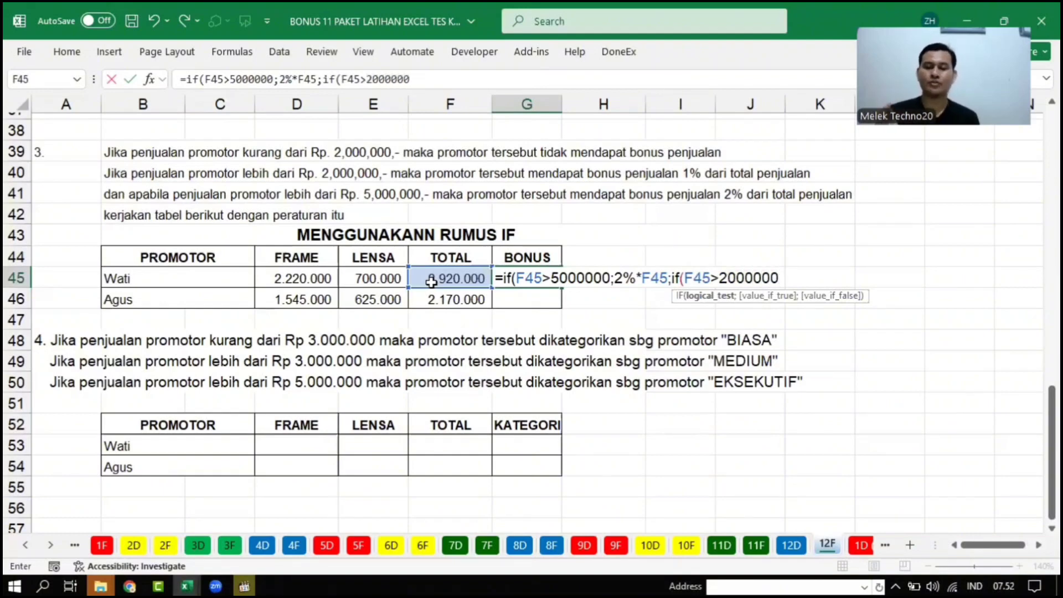
type(";")
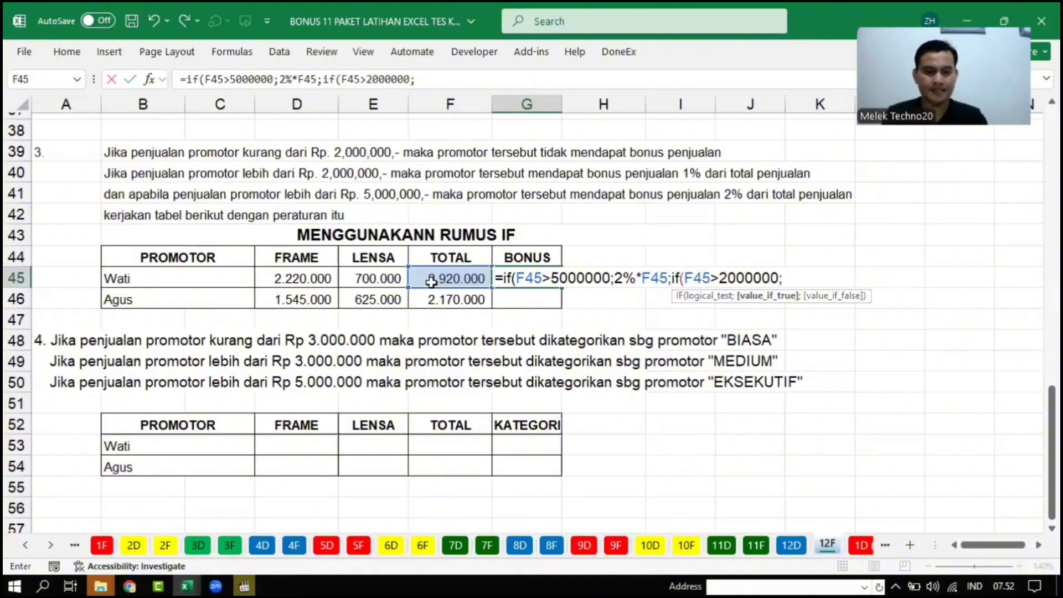
type("1")
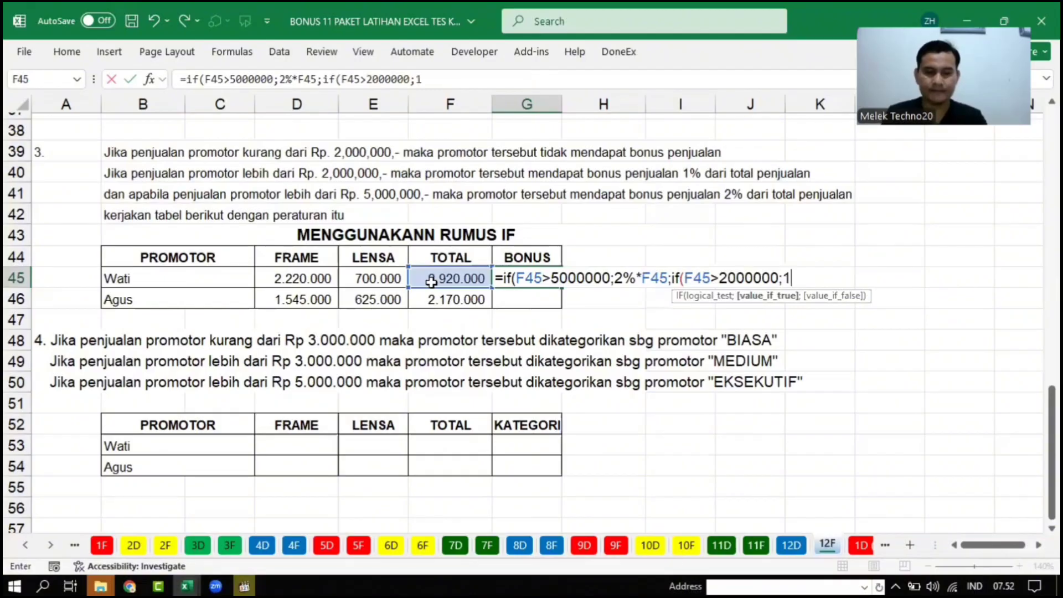
type("%*")
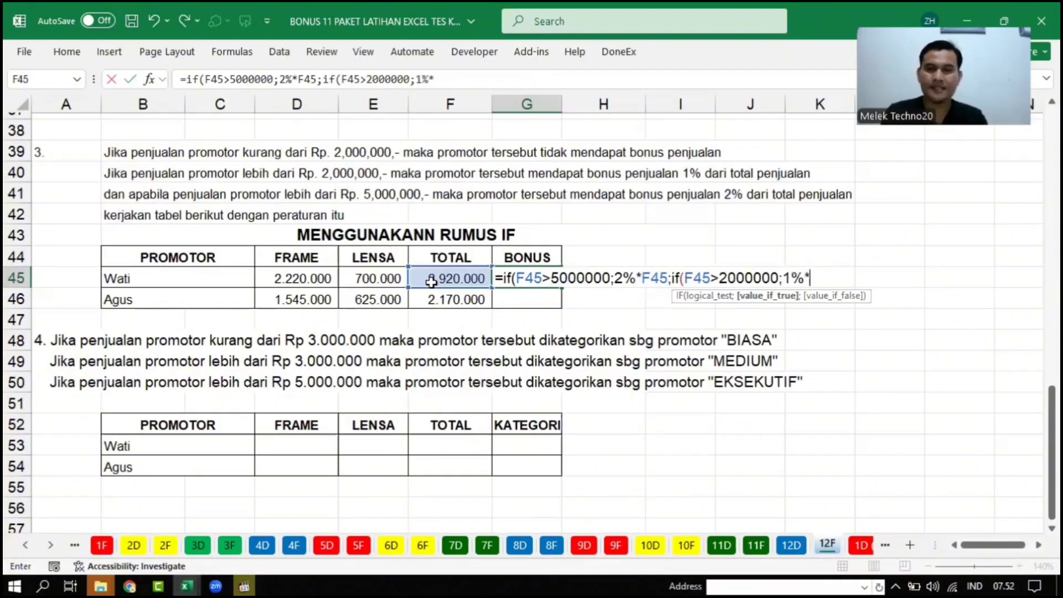
left_click(431, 282)
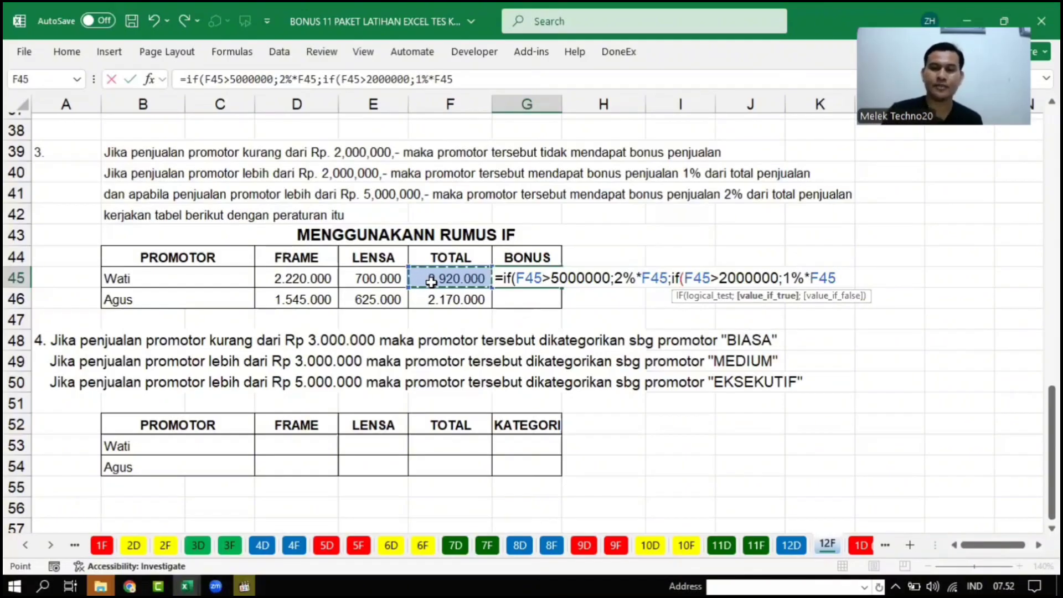
type(";")
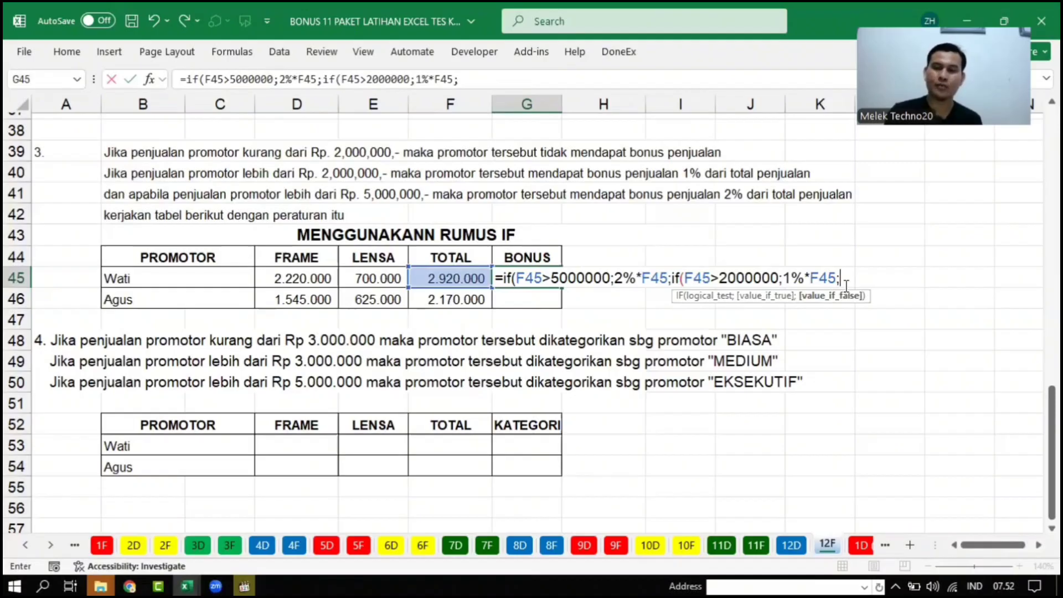
- Set the final false result in G45 to "Tidak ada bonus", close both IF functions and enter the formula
type("\"Tidak ada boun")
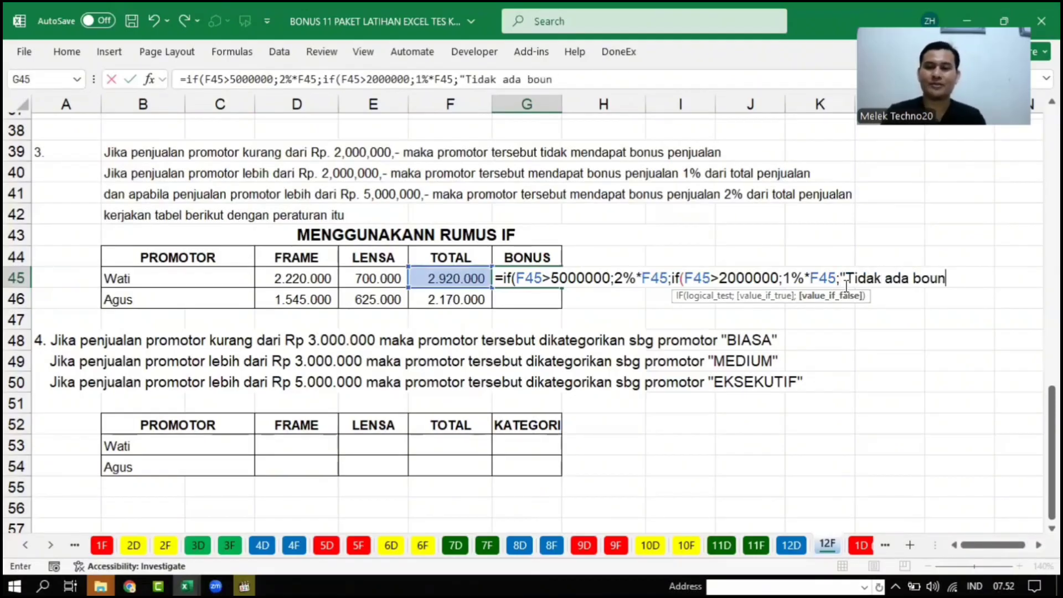
key("BackSpace")
key("BackSpace")
type("nus")
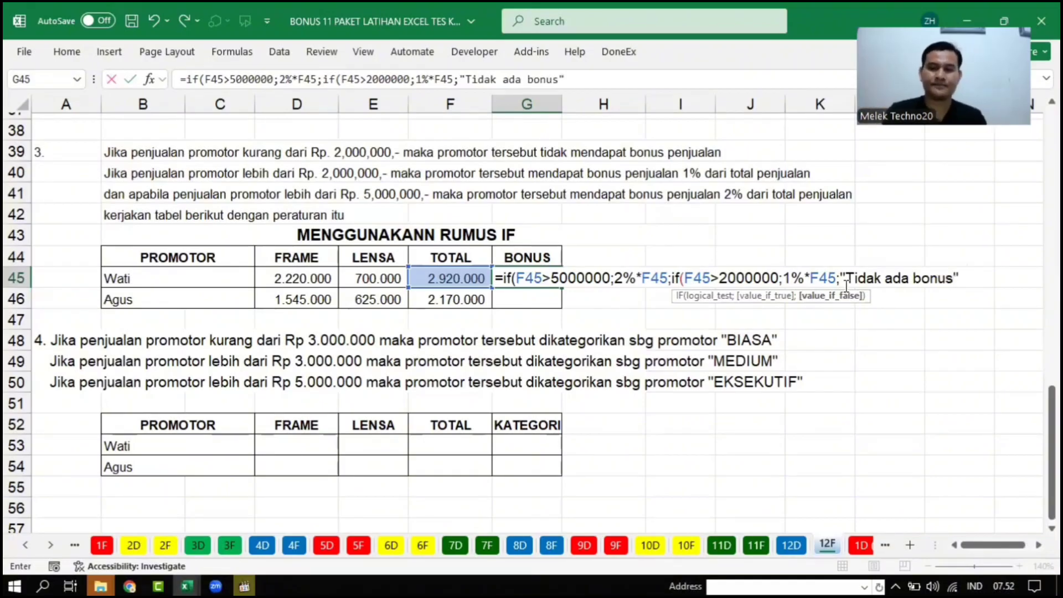
type("))")
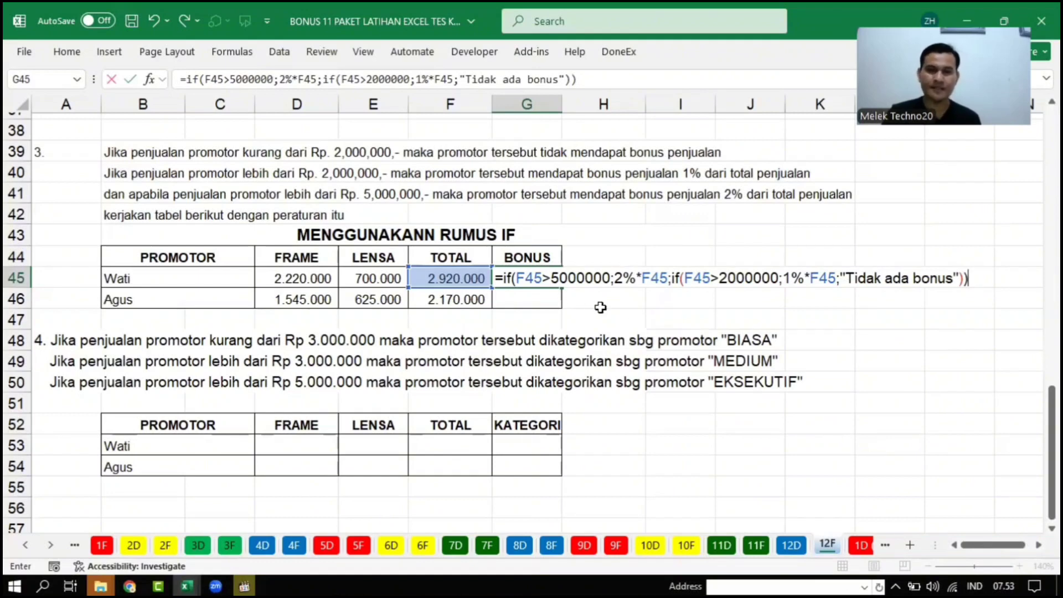
left_click(553, 279)
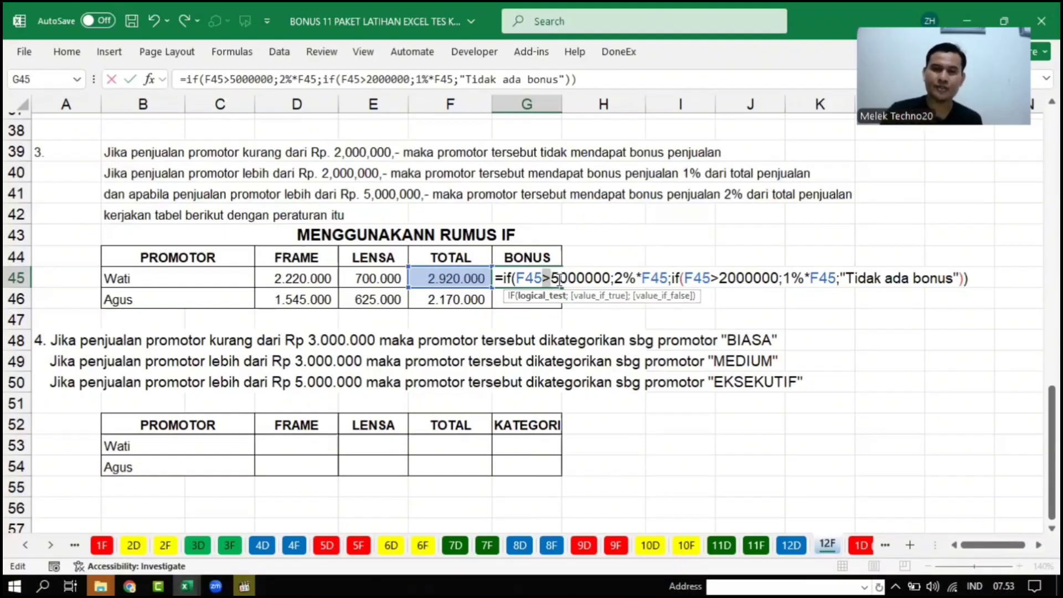
key("Return")
left_click(558, 278)
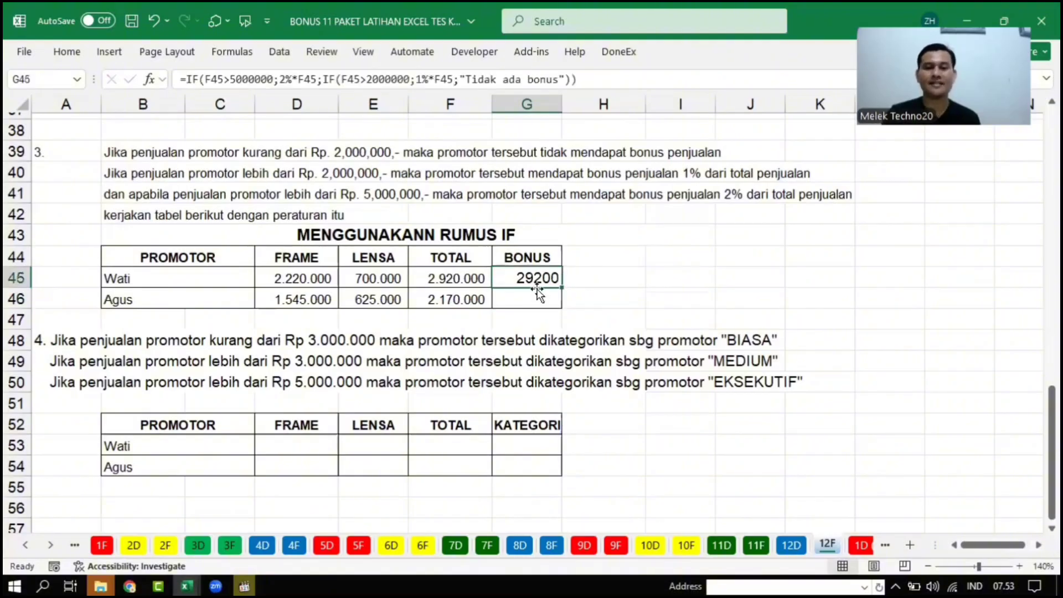
- Check the first promoter's bonus in G45 against the total in F45 and the 1% rule in row 40
left_click(453, 280)
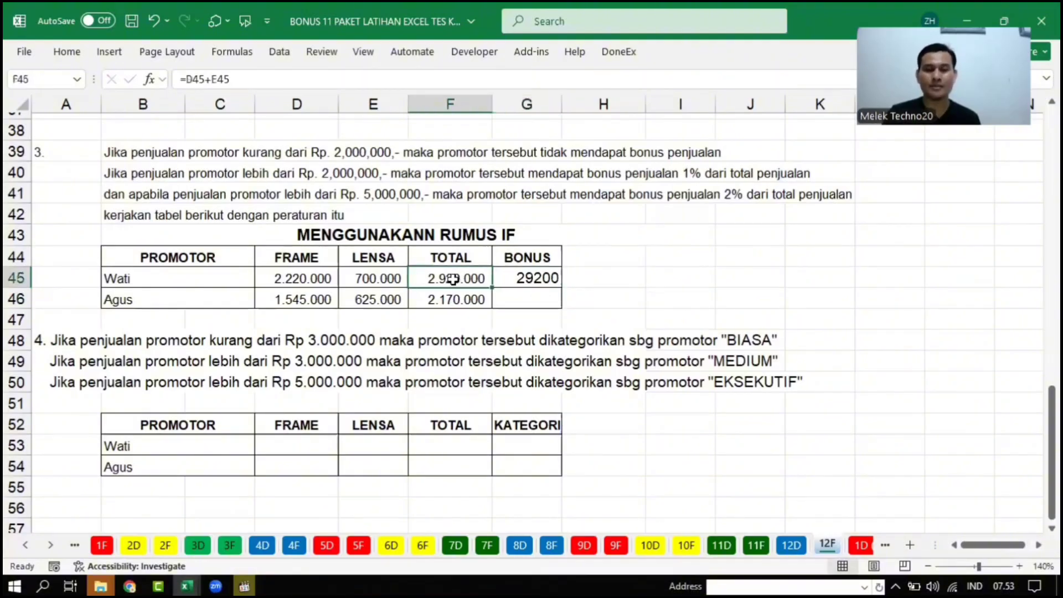
left_click(334, 146)
left_click(341, 173)
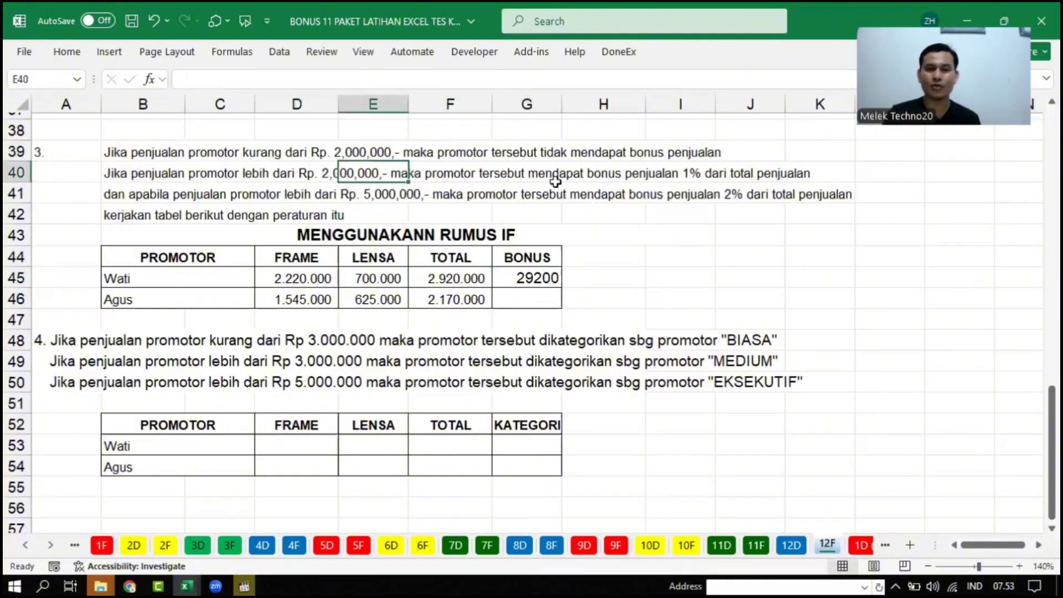
left_click(685, 179)
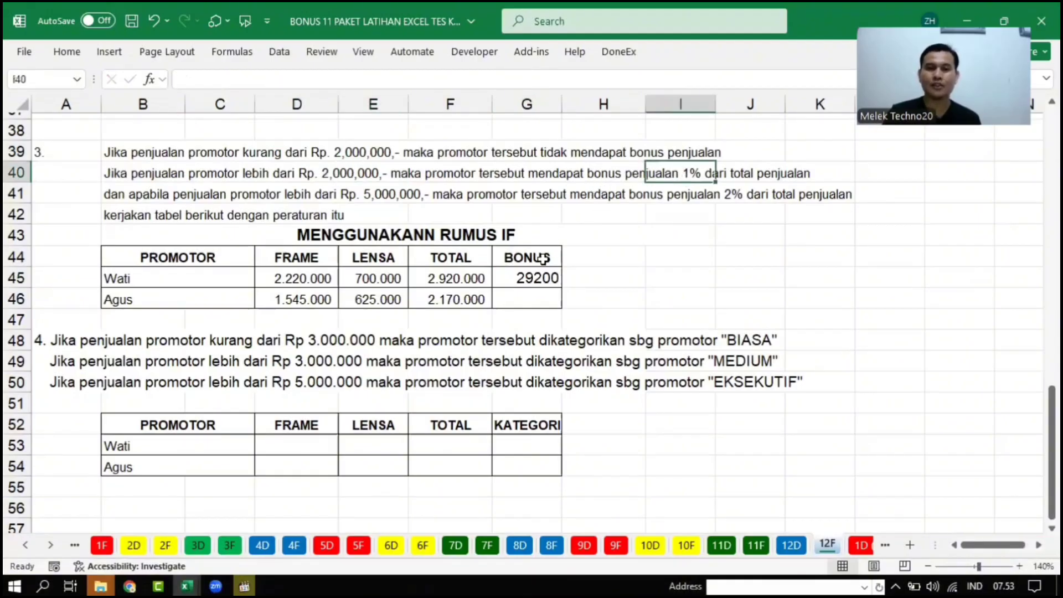
left_click(437, 280)
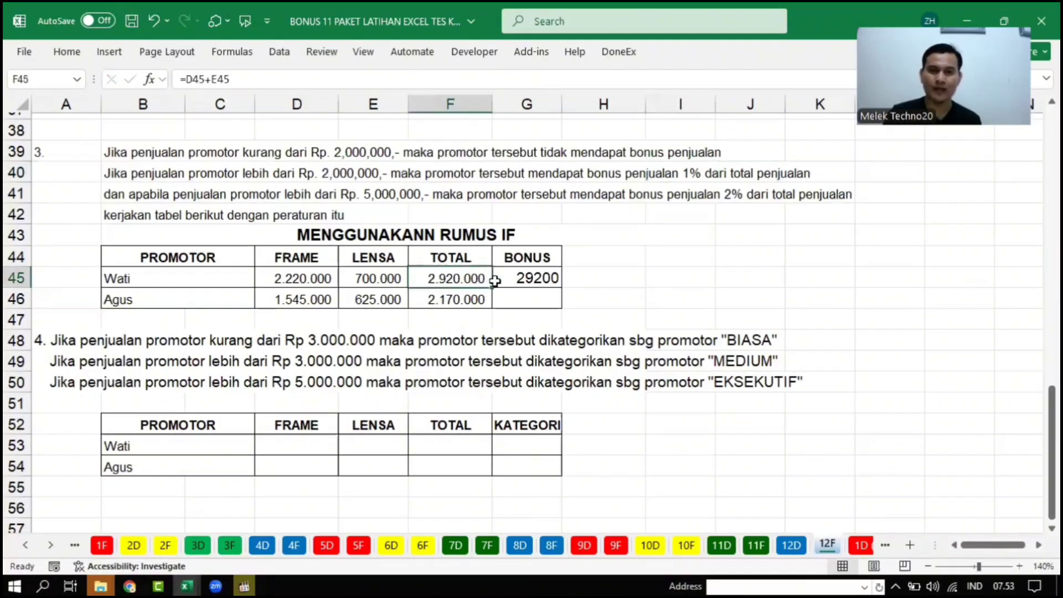
left_click(499, 280)
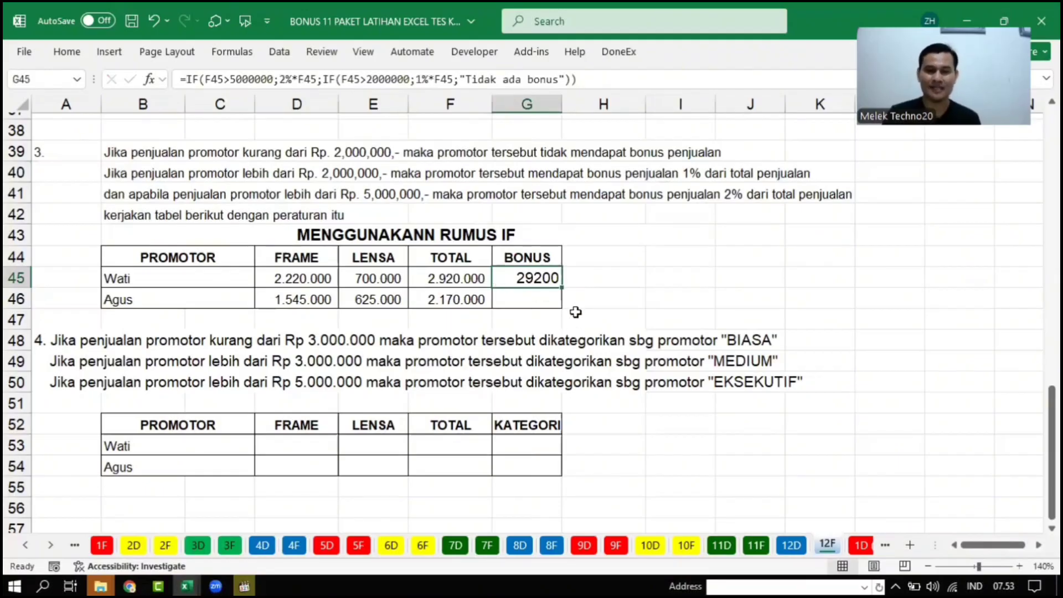
- Fill the bonus formula from G45 down to G46 and check the second promoter's bonus against the total in F46
left_click_drag(563, 289, 585, 316)
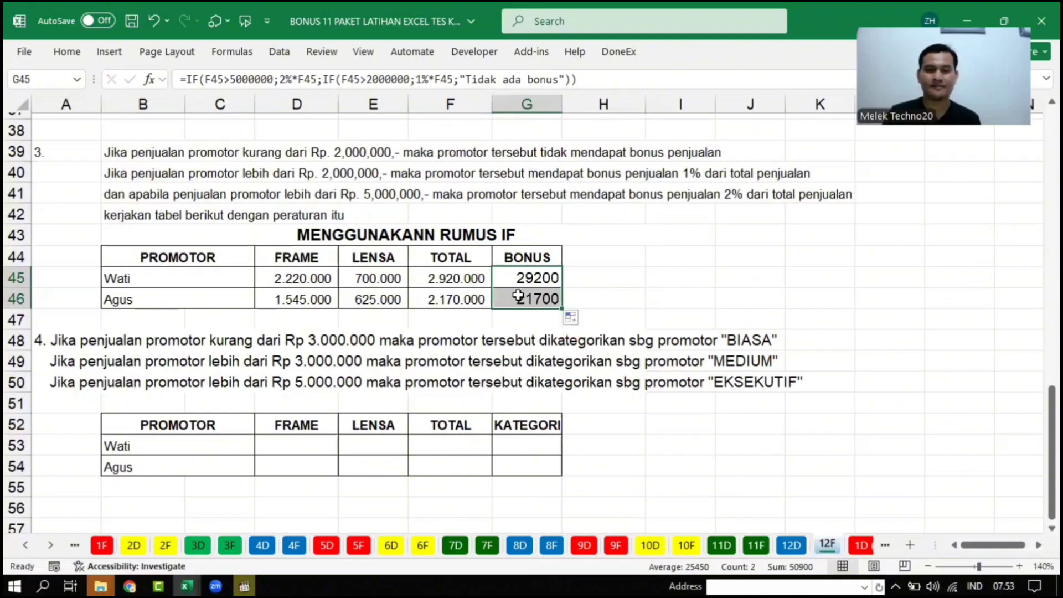
left_click(442, 303)
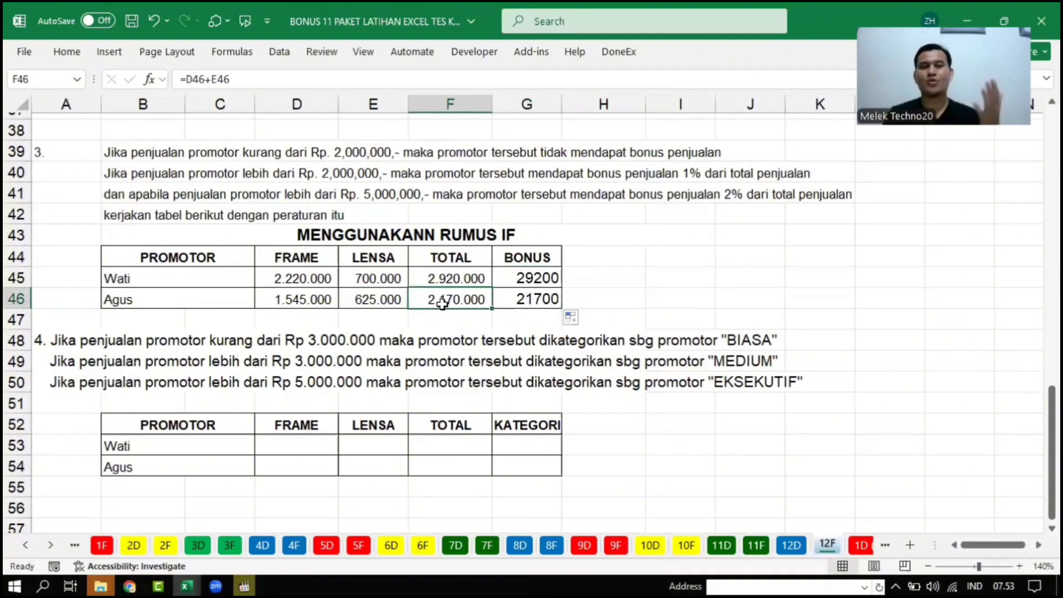
left_click(515, 302)
left_click(460, 299)
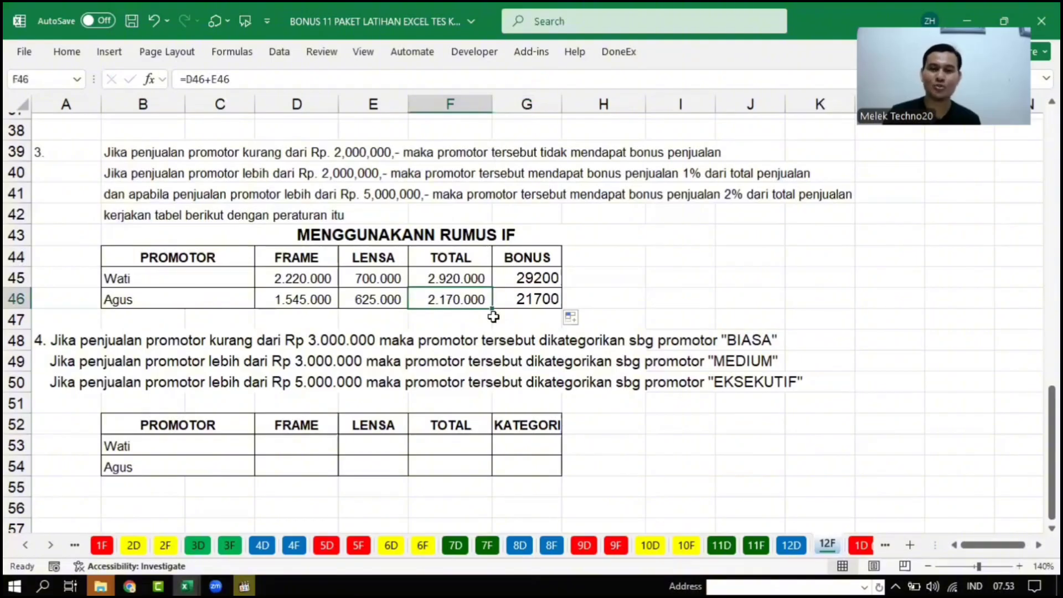
left_click(526, 302)
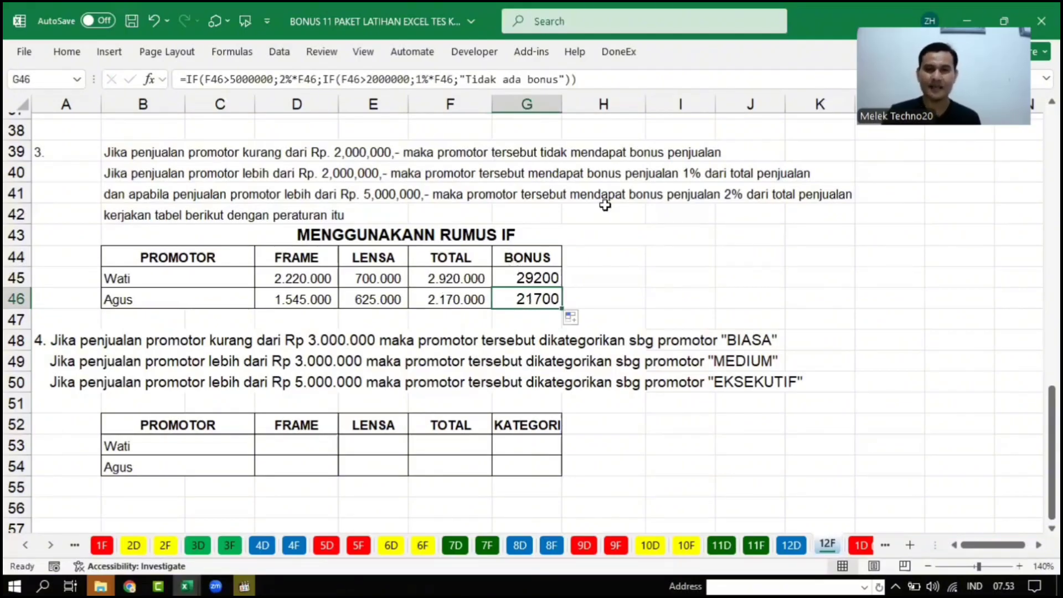
- Test the bonus formula by replacing the total in F45 with 5000000, and compare G45 with the 5,000,000 rule in row 41
left_click(443, 291)
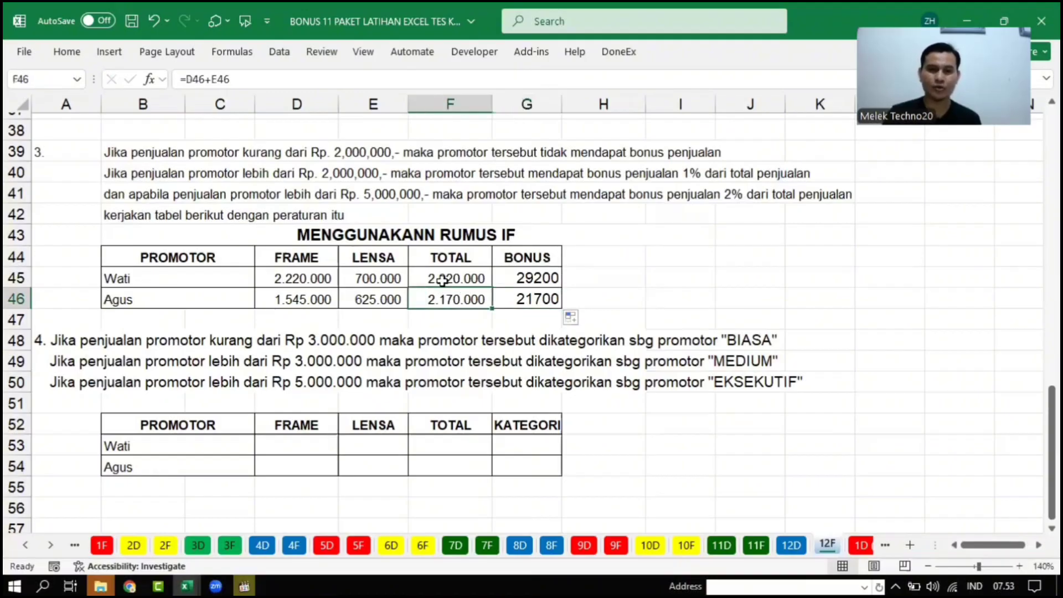
left_click(443, 280)
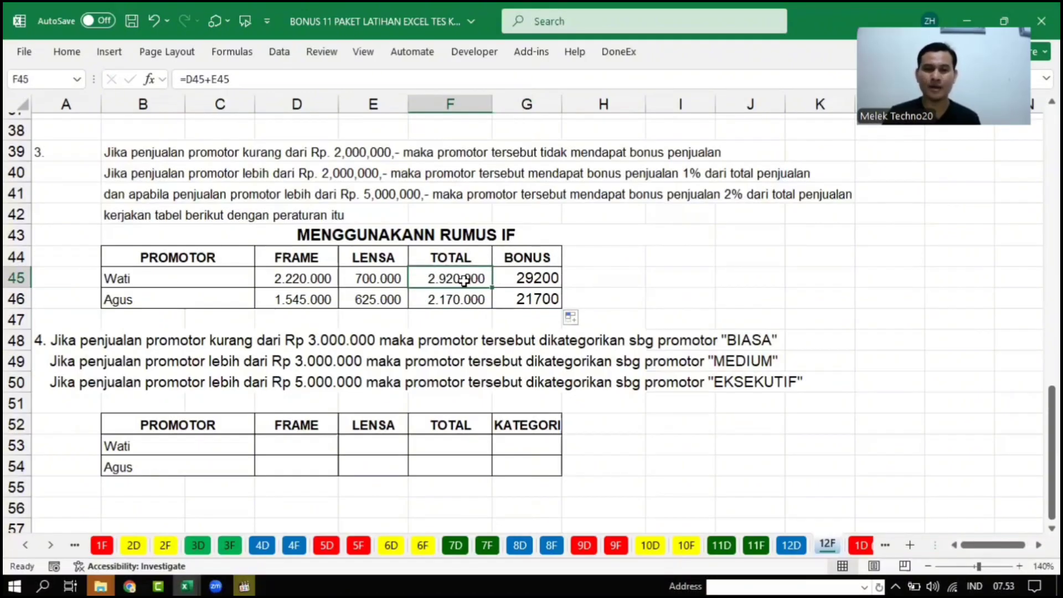
type("5.000.")
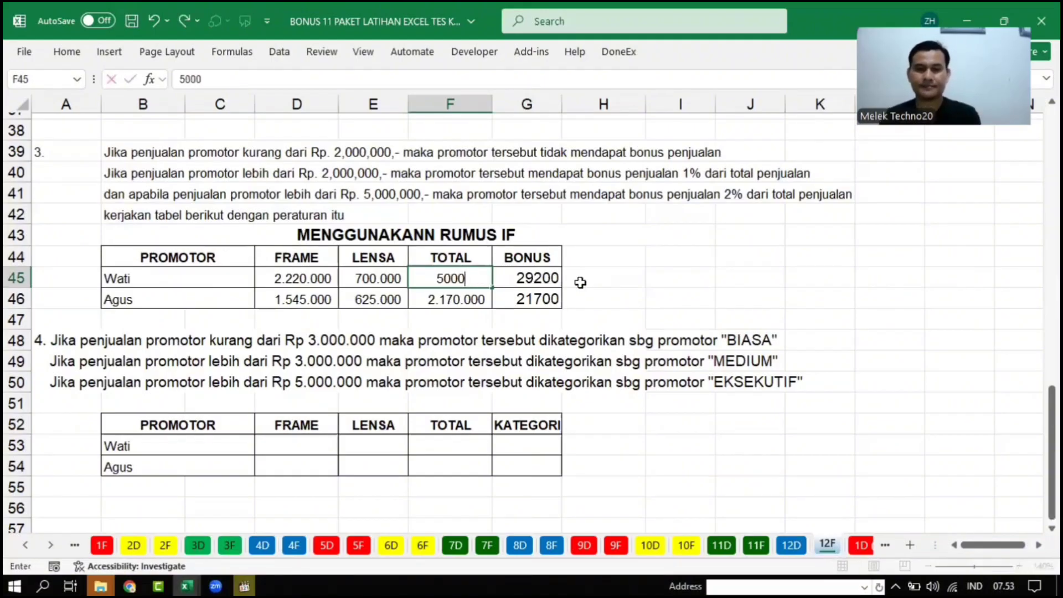
type("00")
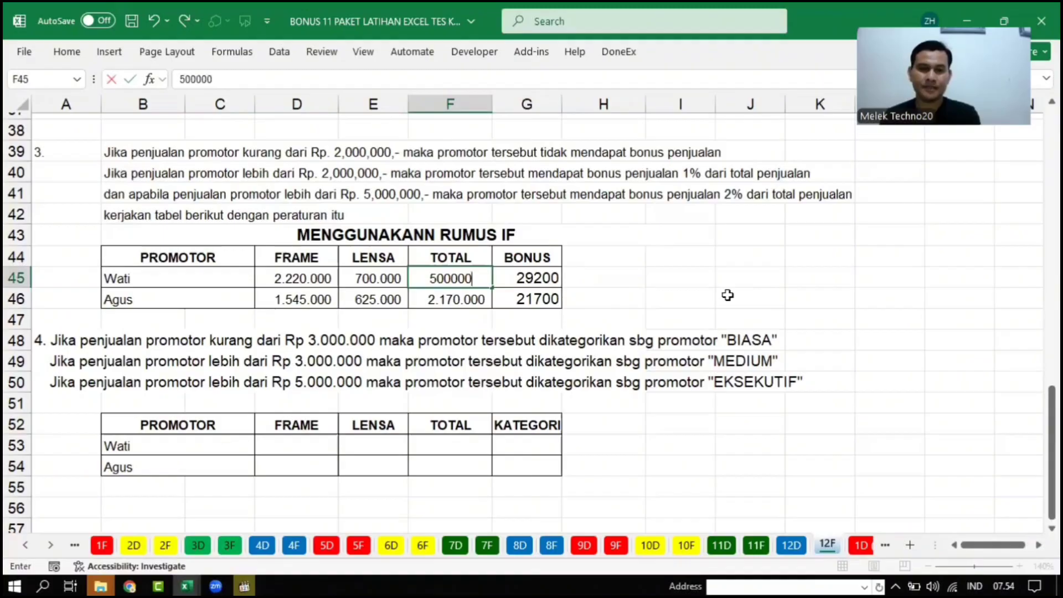
type("0")
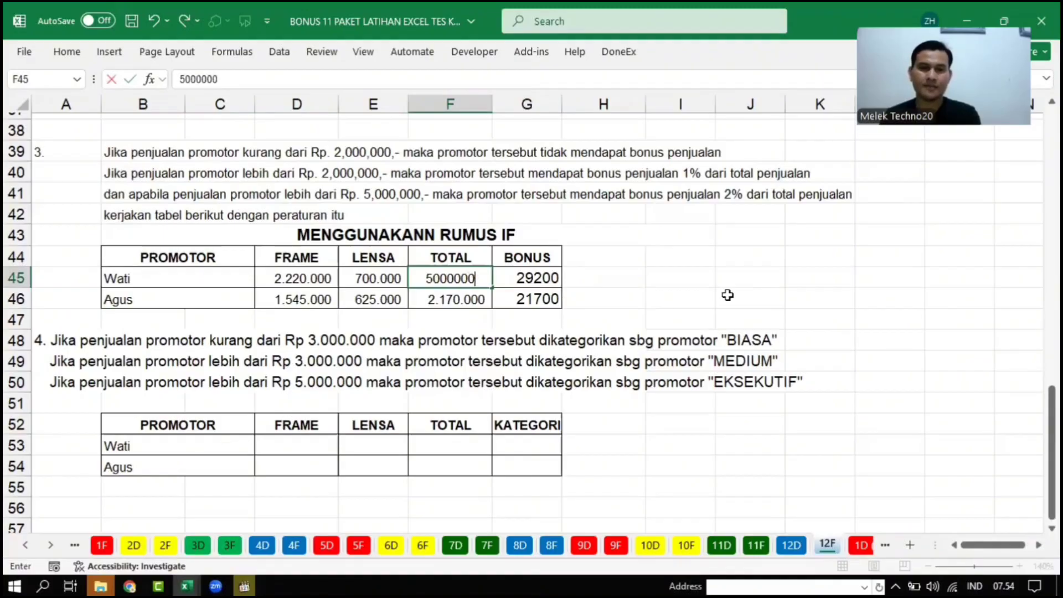
left_click(728, 295)
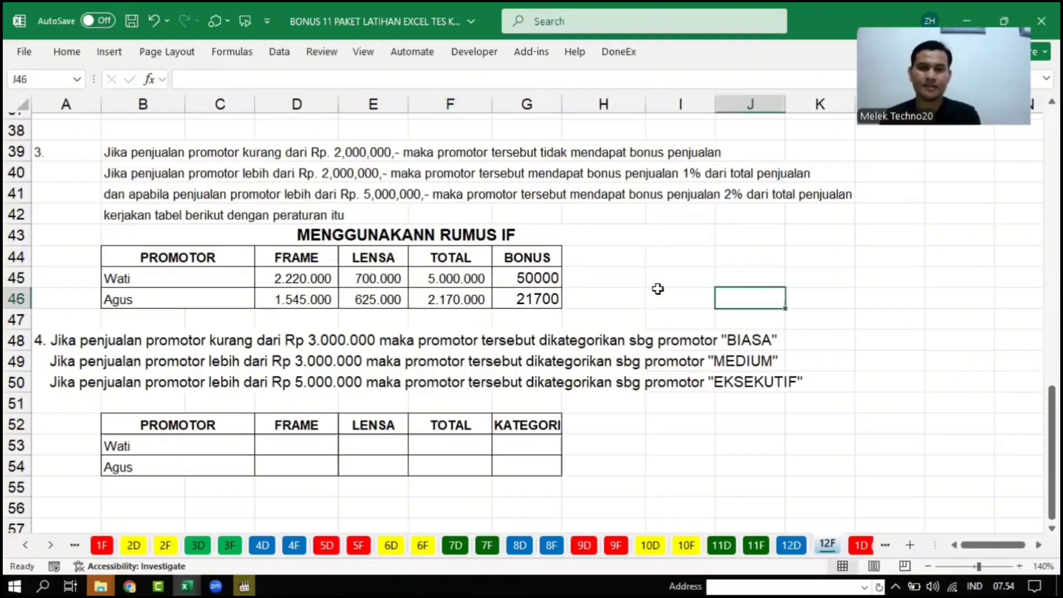
left_click(543, 278)
left_click(450, 279)
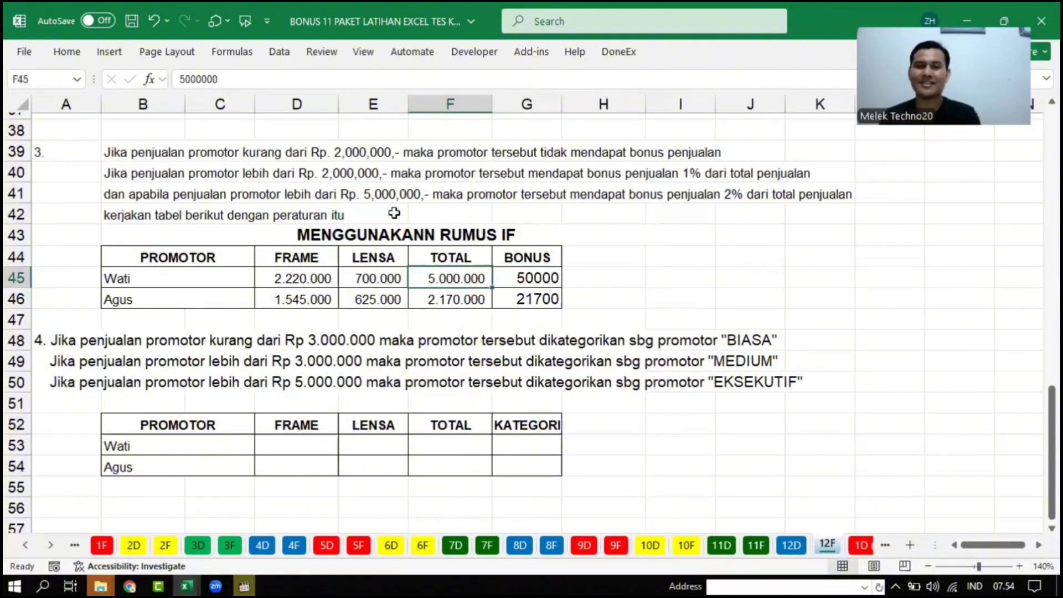
left_click(352, 195)
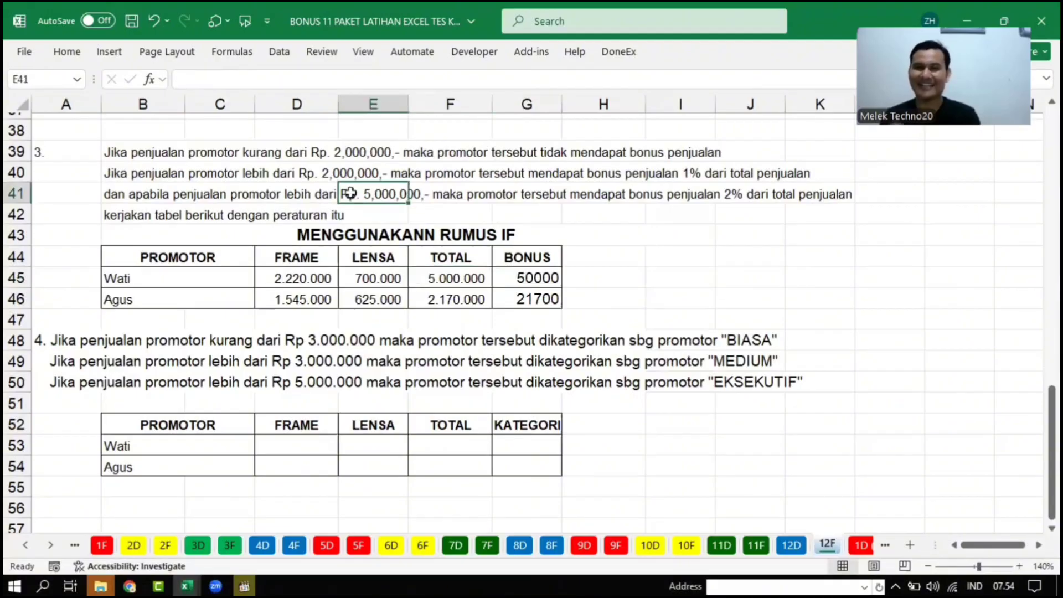
- Set the total in F45 to 5100000 to test the 2% condition and check the resulting bonus in G45
left_click(452, 276)
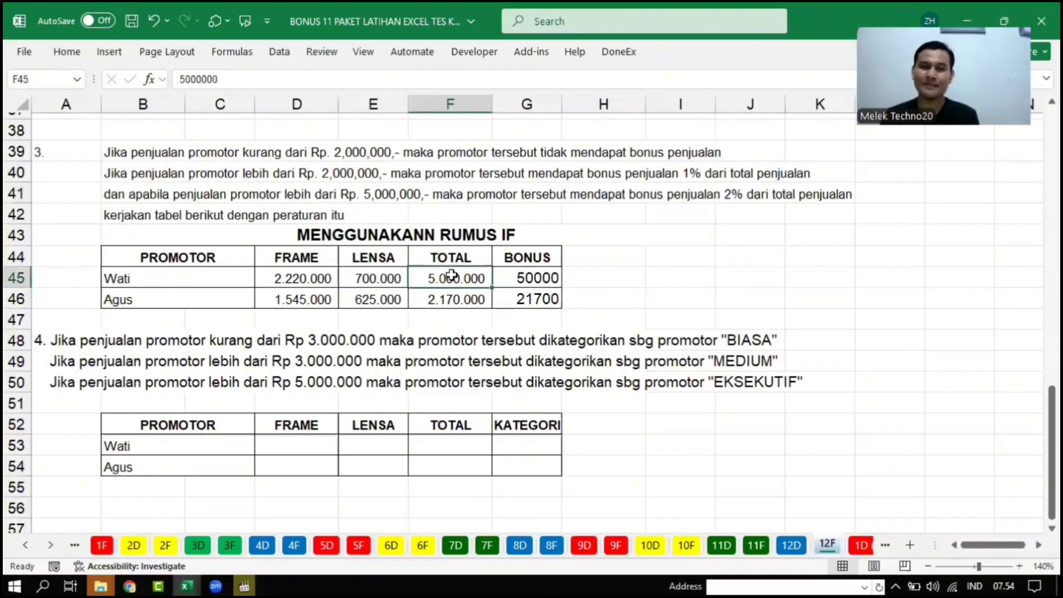
type("5")
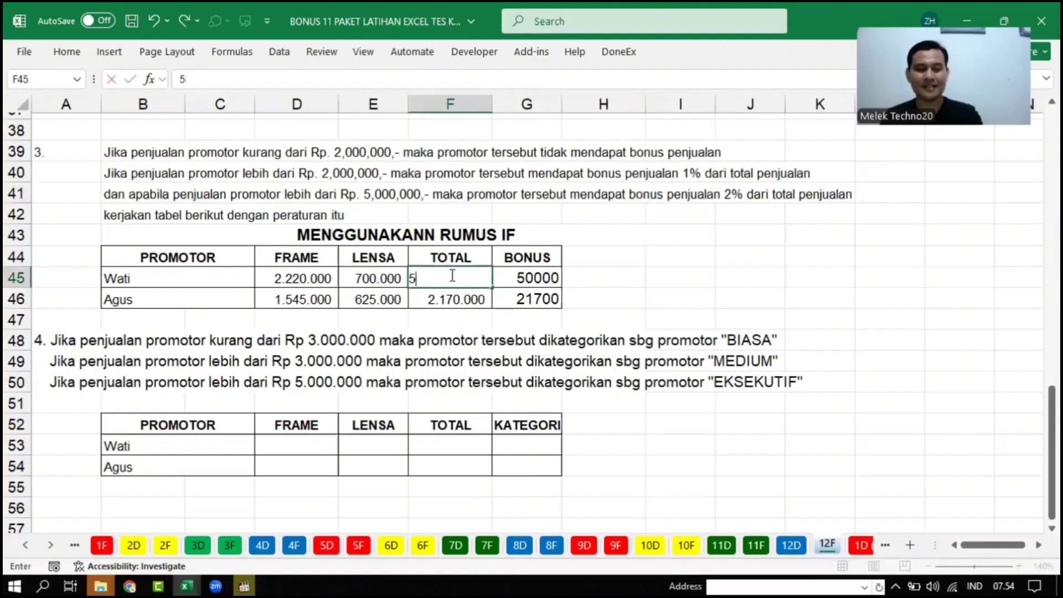
type("100000")
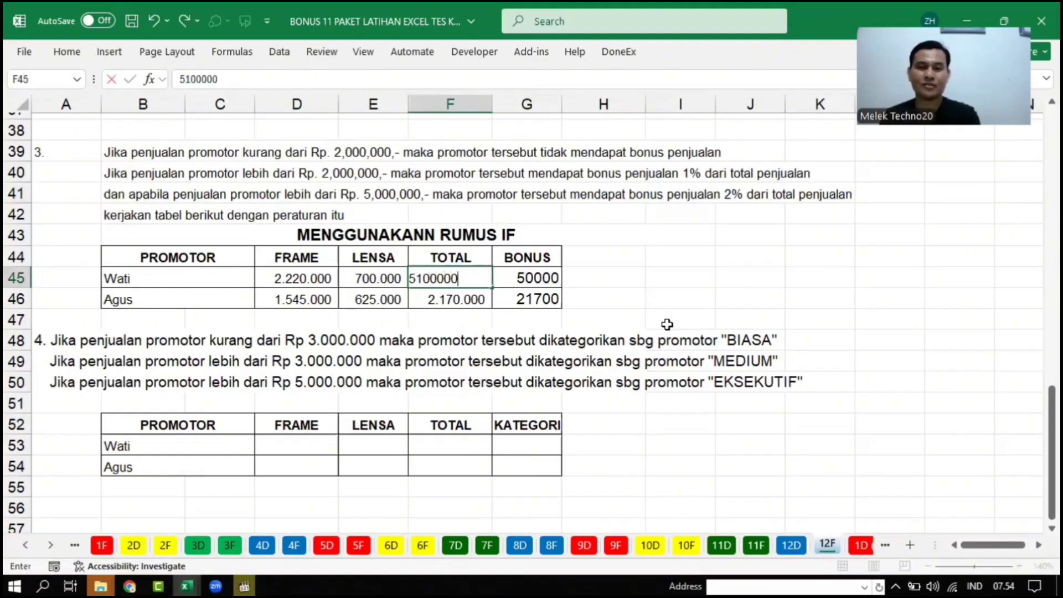
left_click(667, 325)
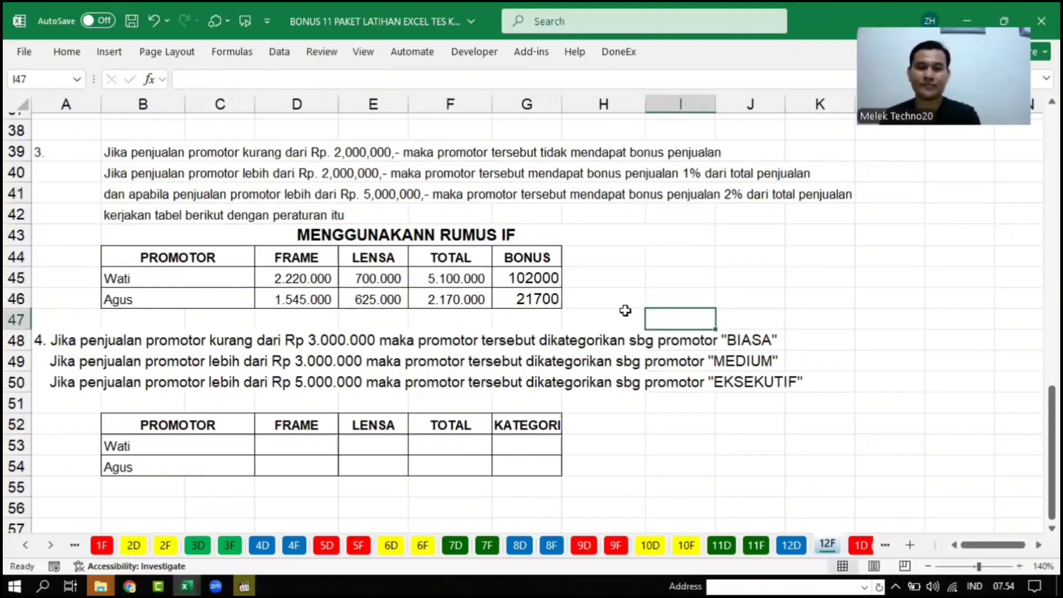
left_click(439, 281)
left_click(508, 277)
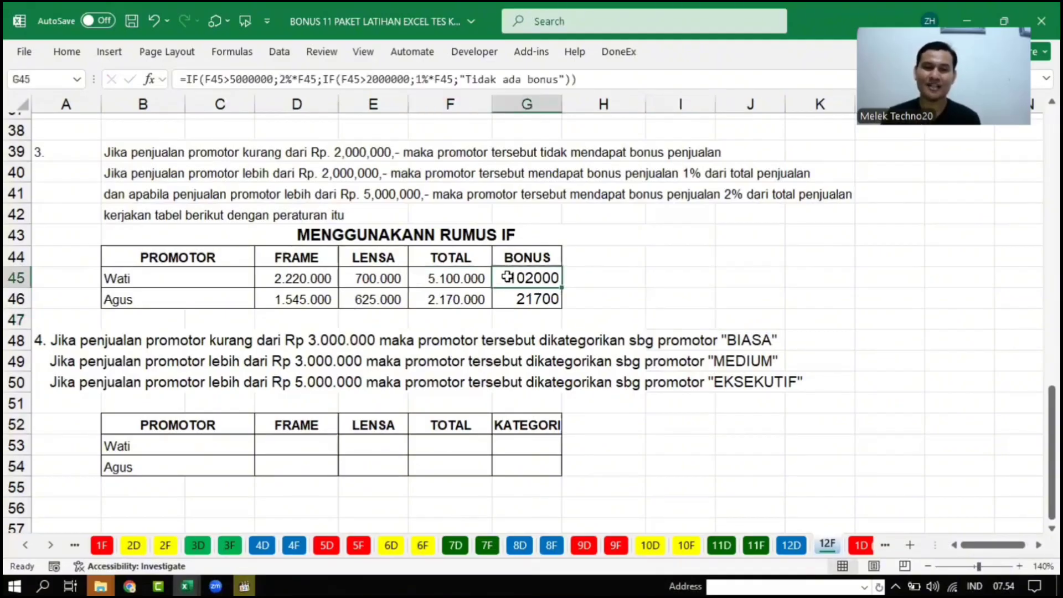